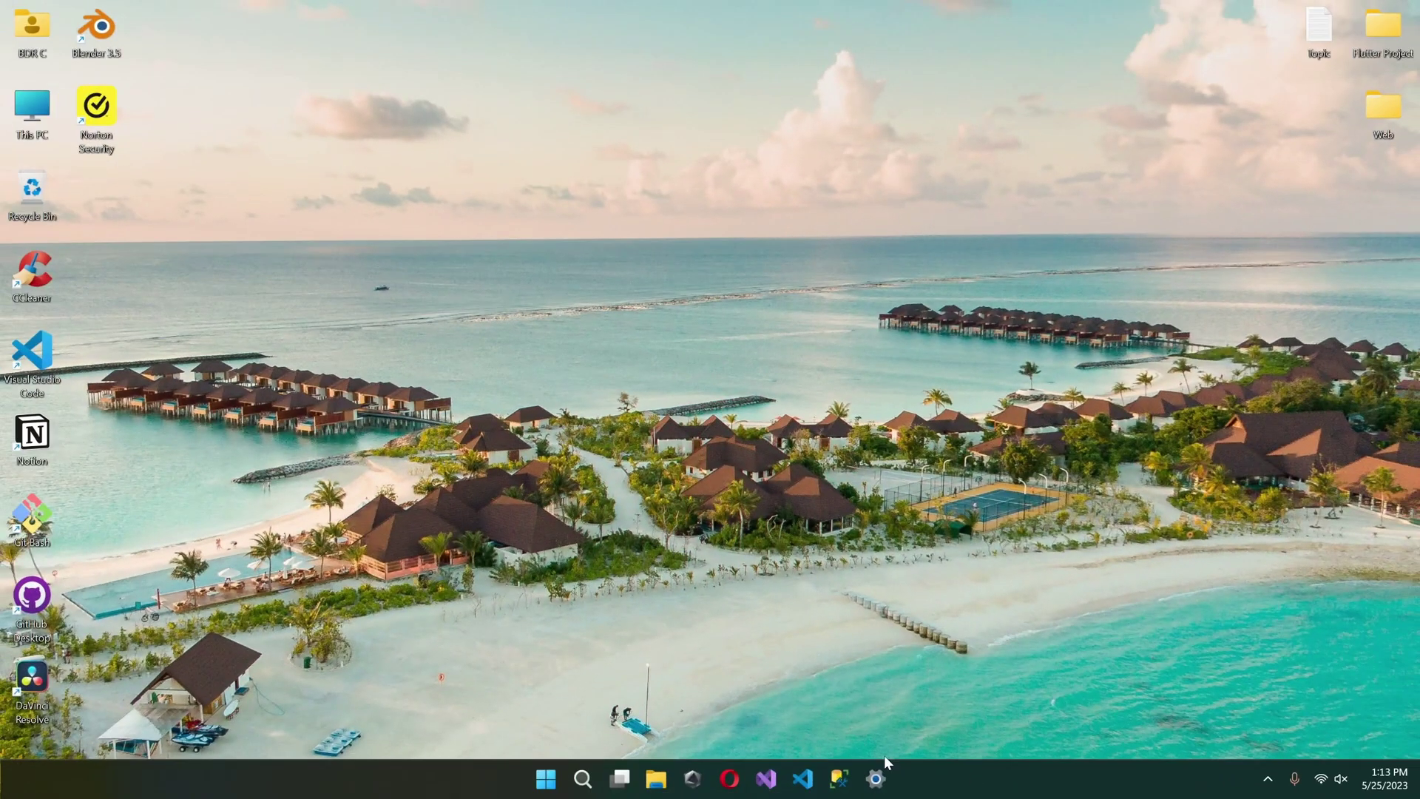
# Open the Windows quick-link menu from the Start button.
pyautogui.rightClick(552, 781)
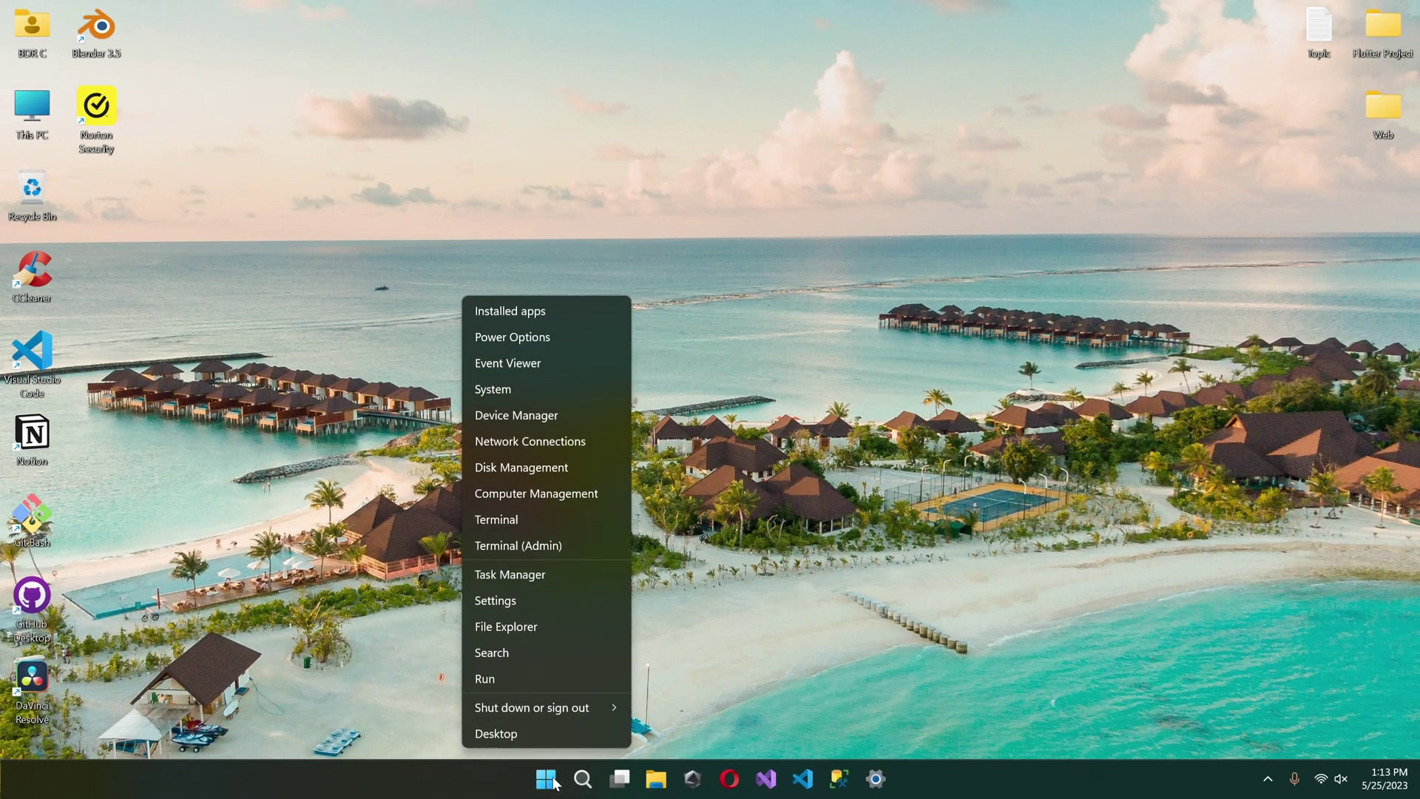
# Confirm the AMD Radeon RX 6600 under Display adapters in Device Manager, then close it.
pyautogui.click(535, 415)
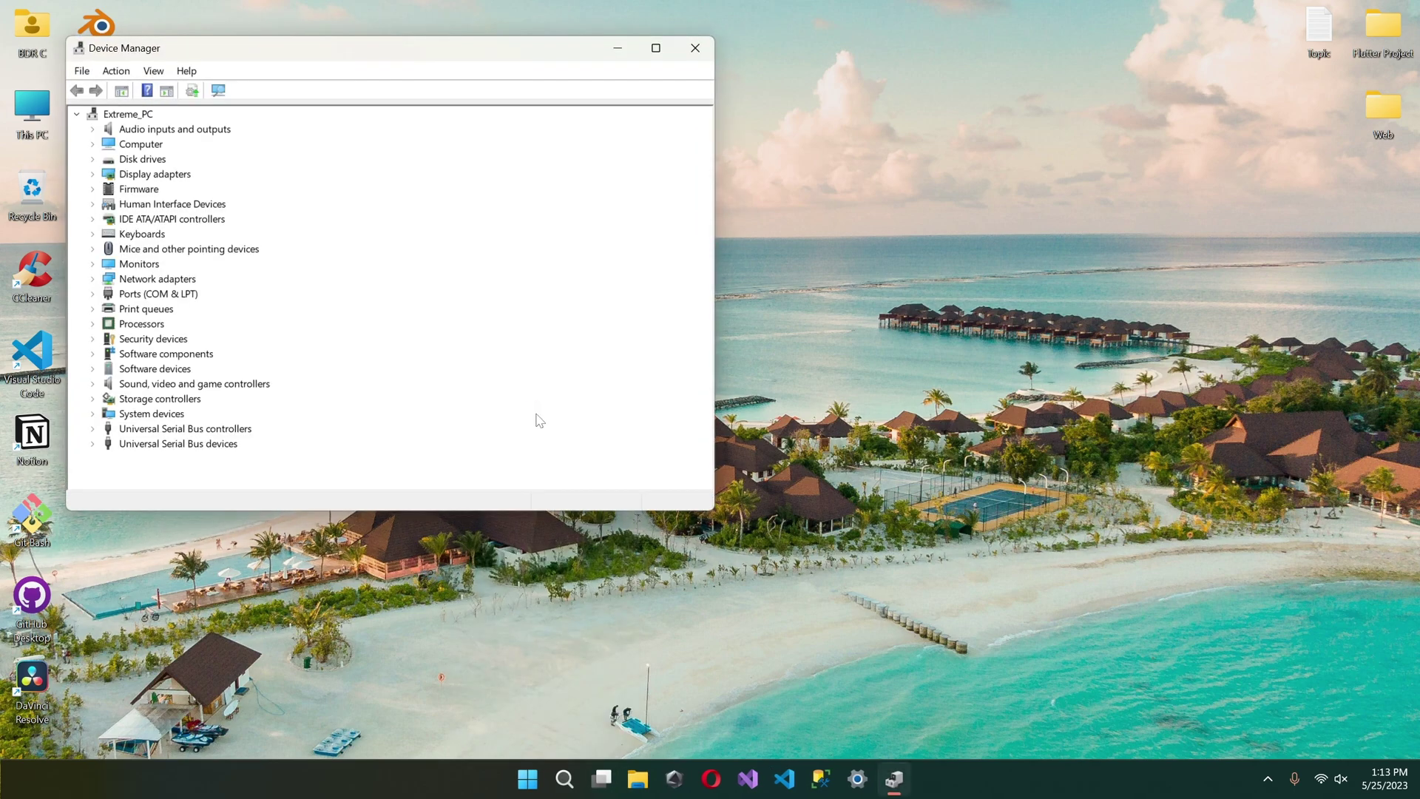
pyautogui.click(94, 174)
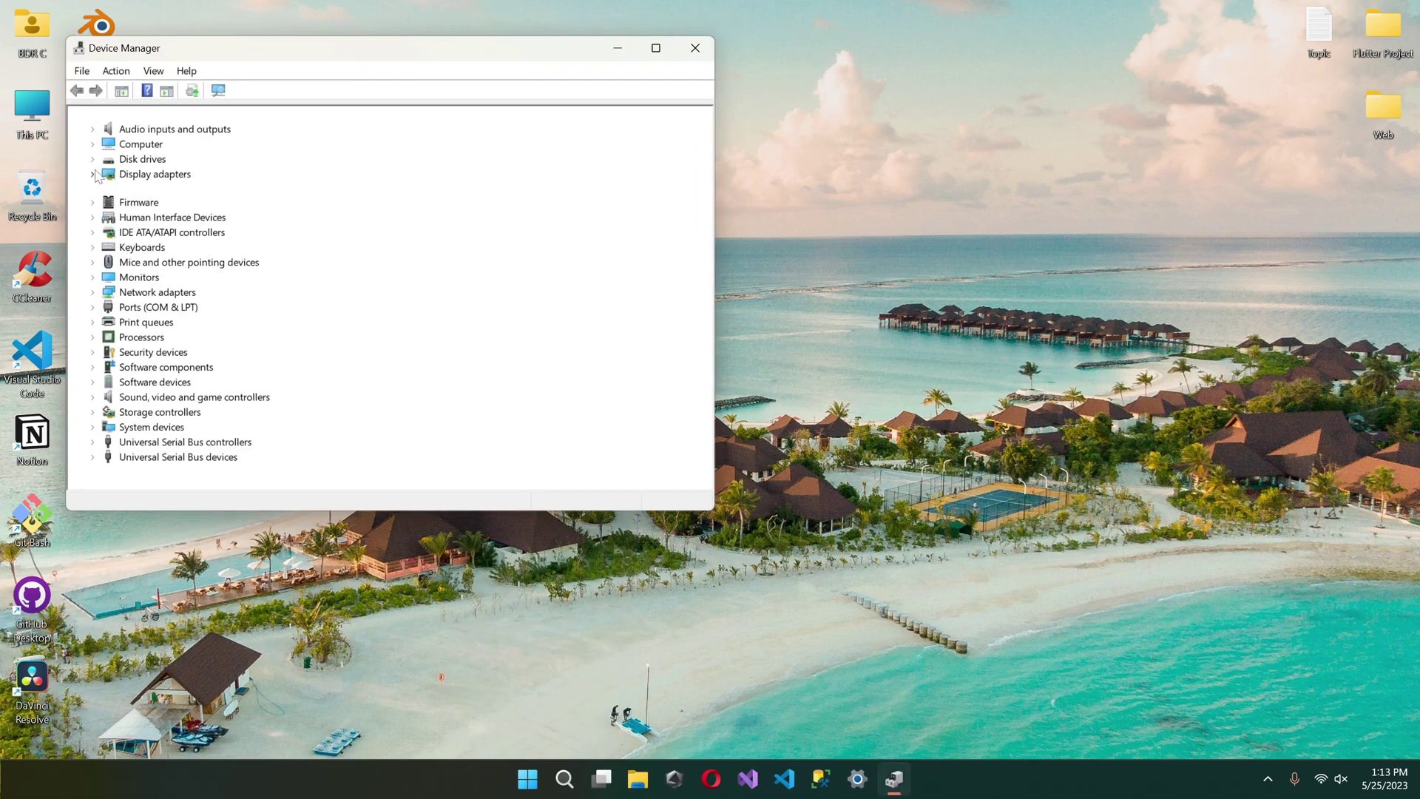
pyautogui.click(151, 175)
pyautogui.click(175, 191)
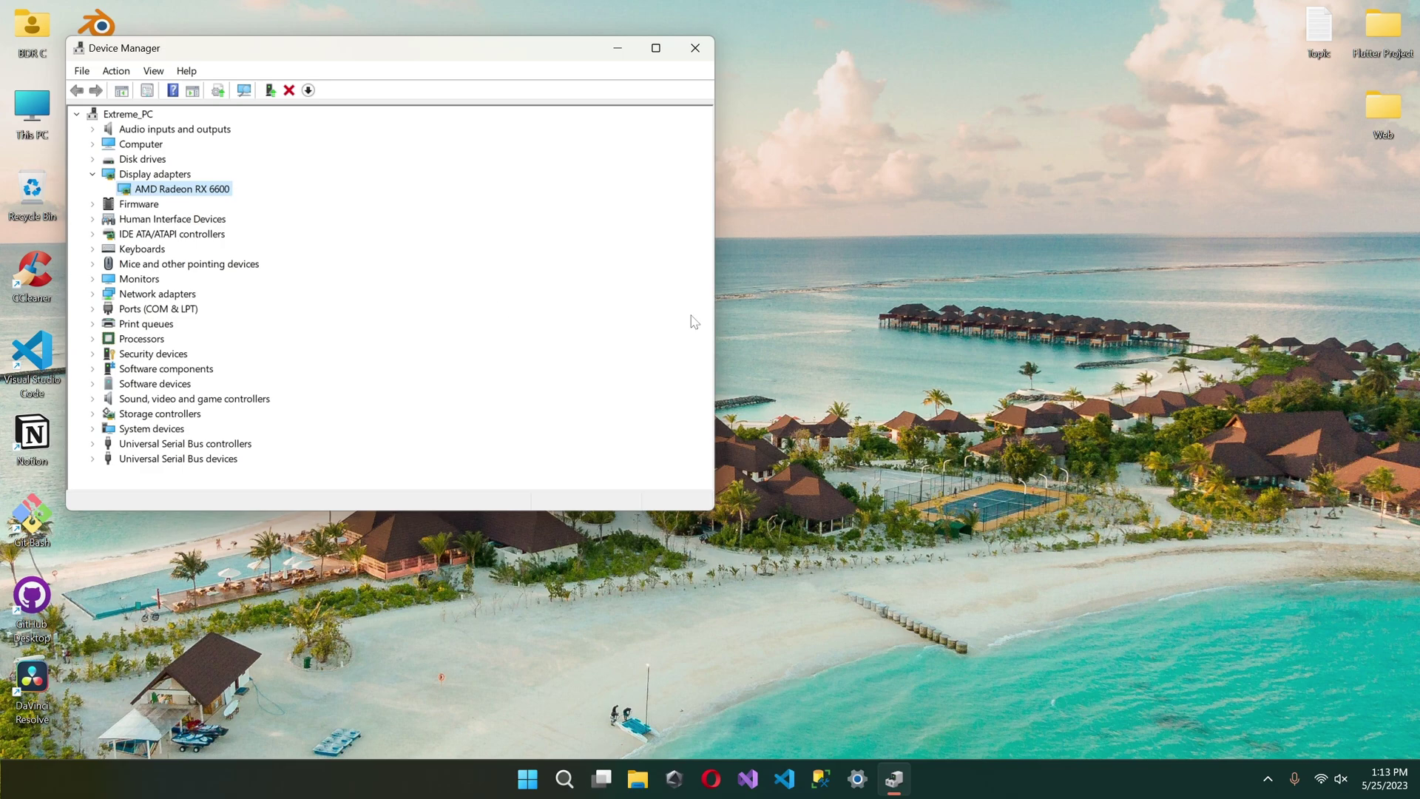
pyautogui.moveTo(394, 55); pyautogui.dragTo(483, 70)
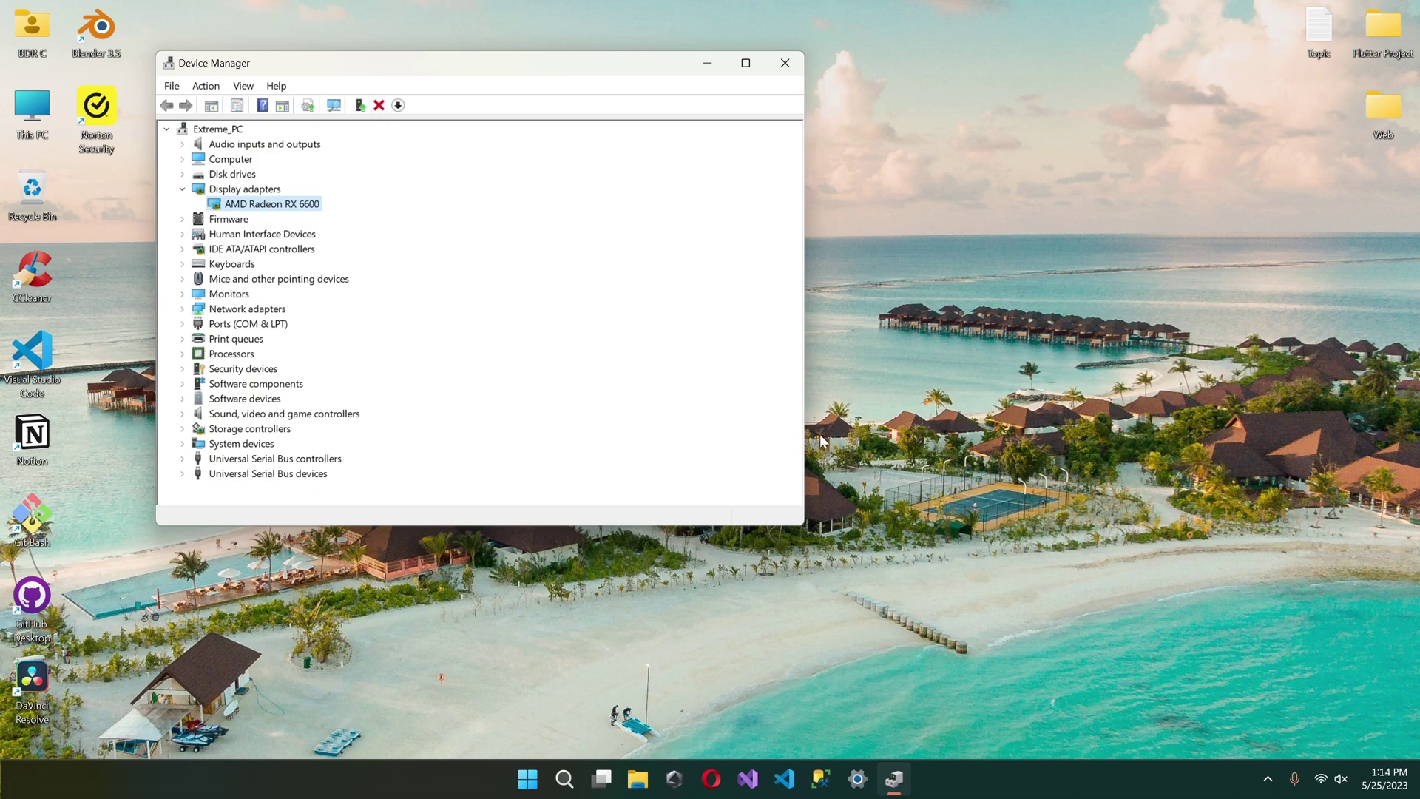
pyautogui.click(784, 66)
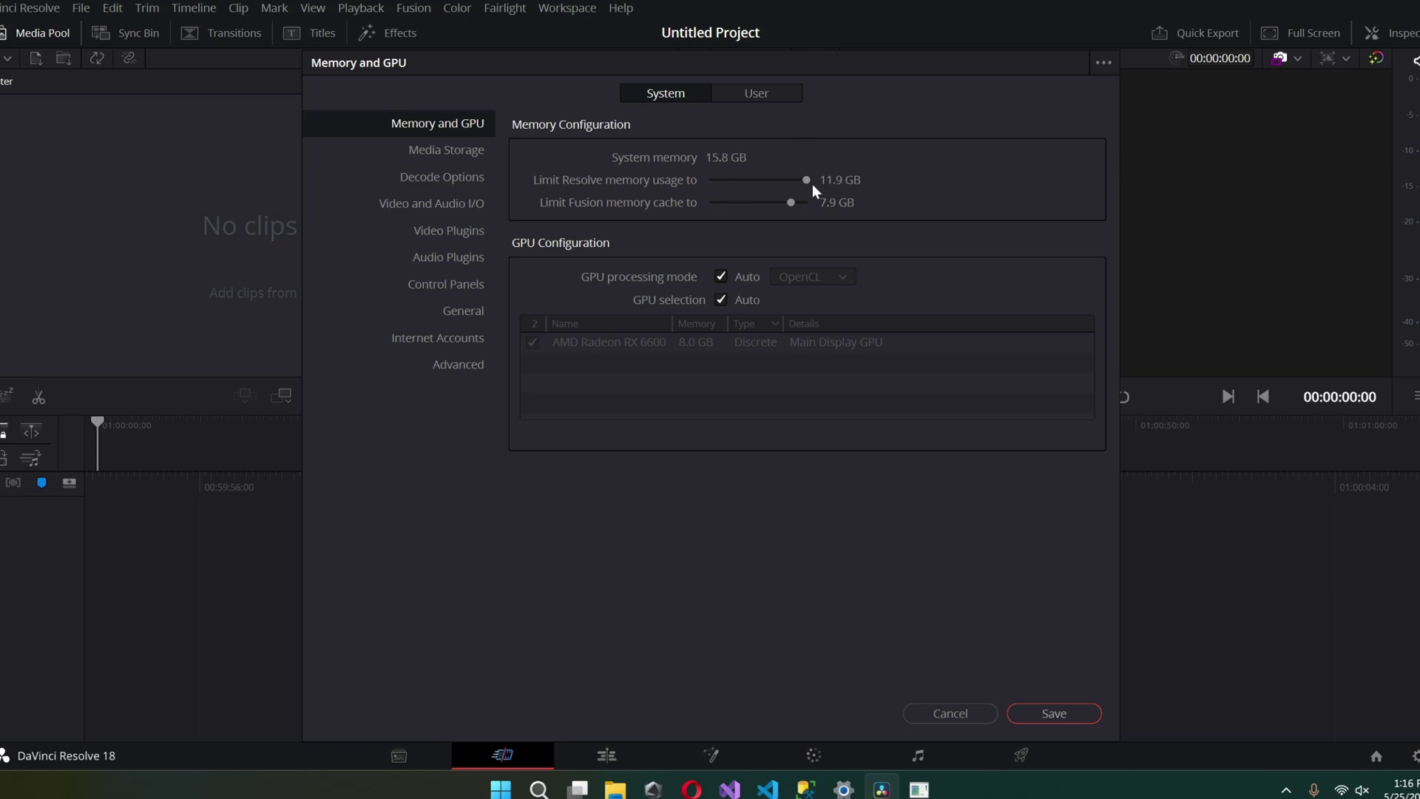
# Turn off Auto for GPU processing mode and GPU selection, keeping OpenCL and RX 6600.
pyautogui.click(777, 95)
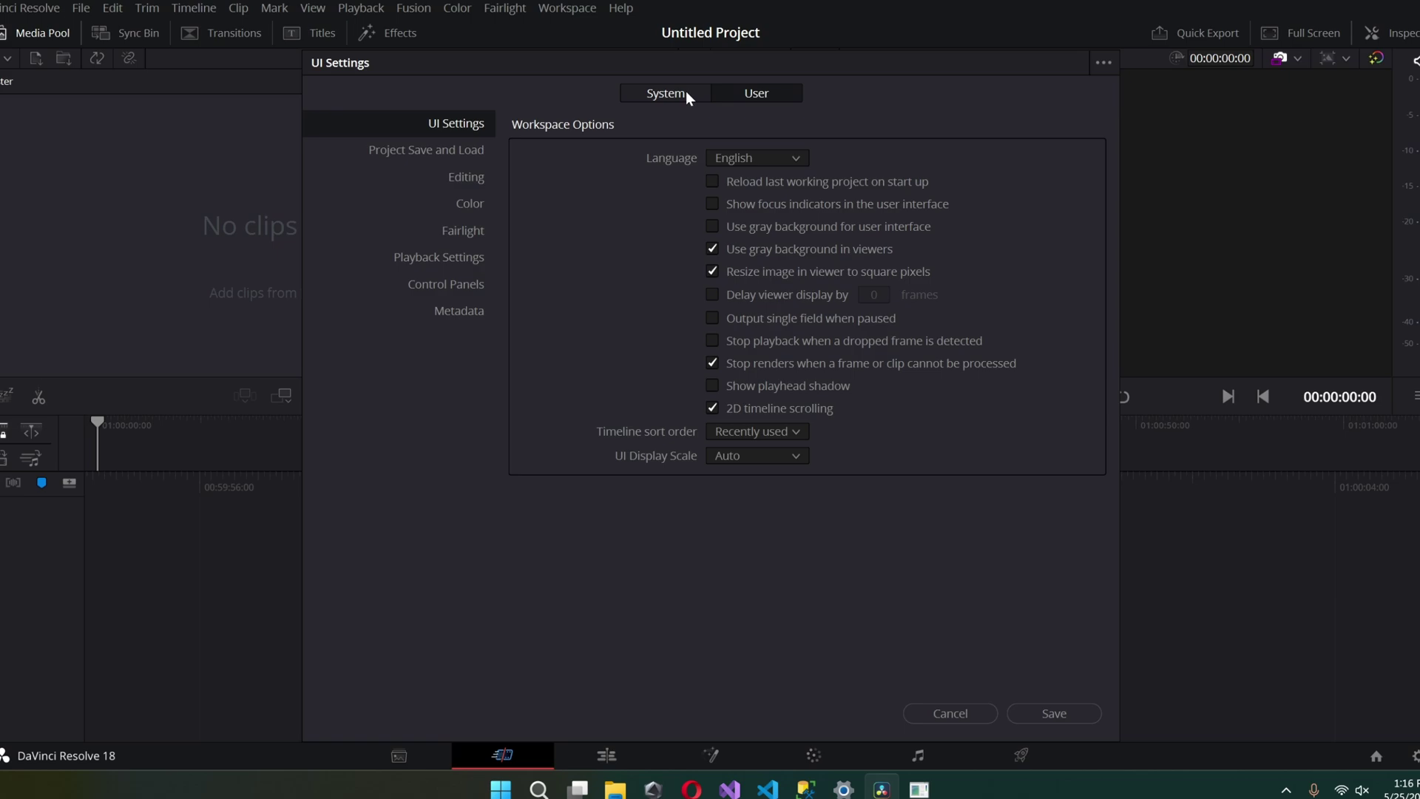
pyautogui.click(691, 97)
pyautogui.click(721, 276)
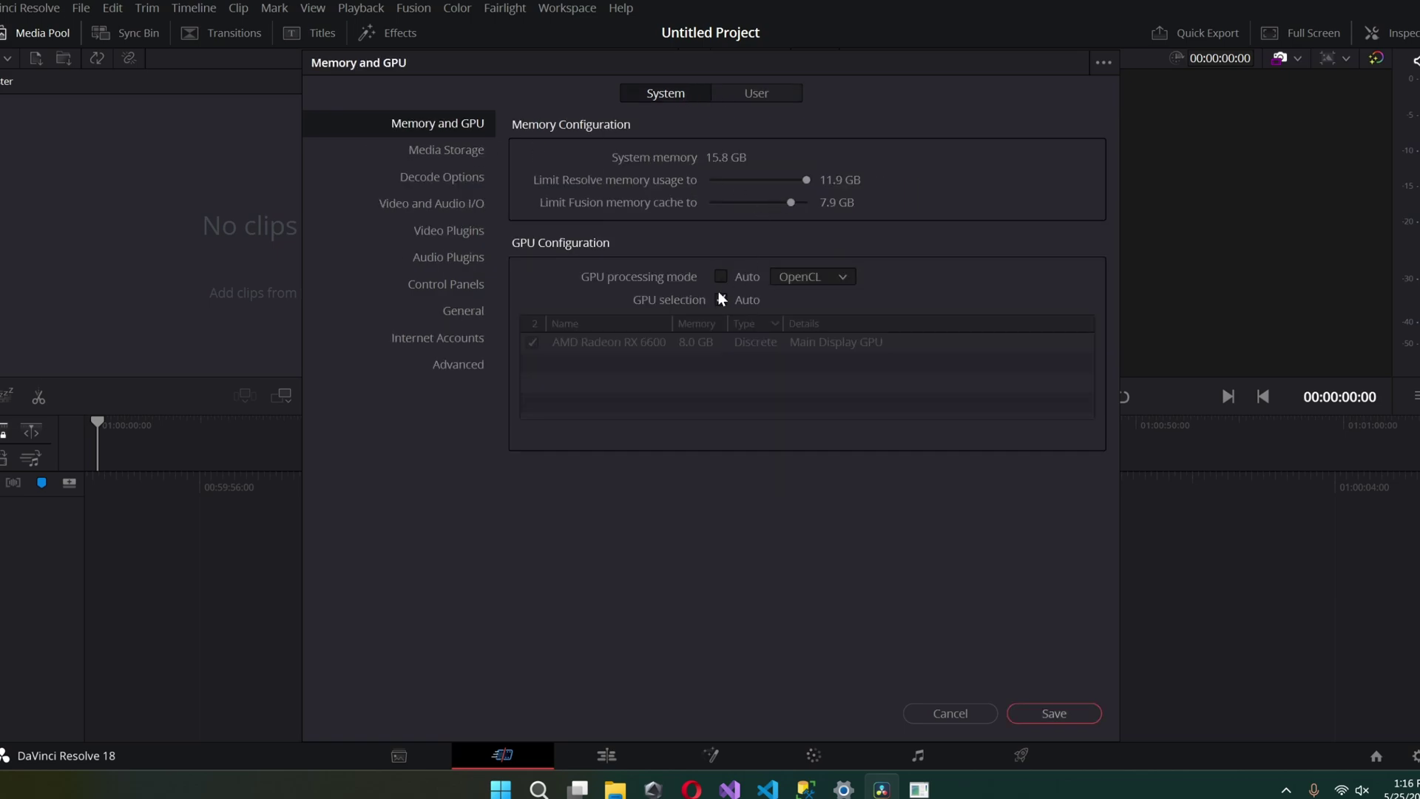
pyautogui.click(721, 300)
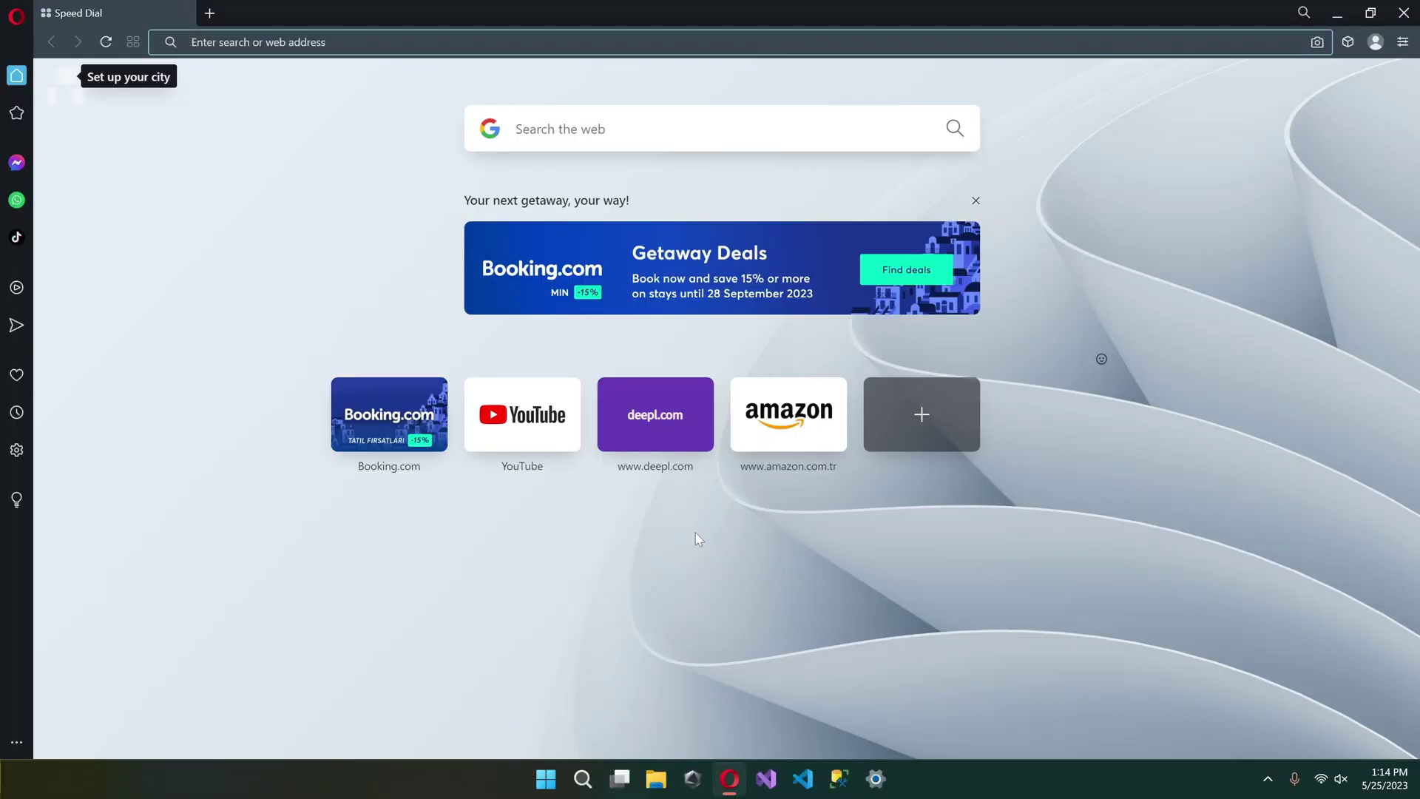
pyautogui.write('amdr')
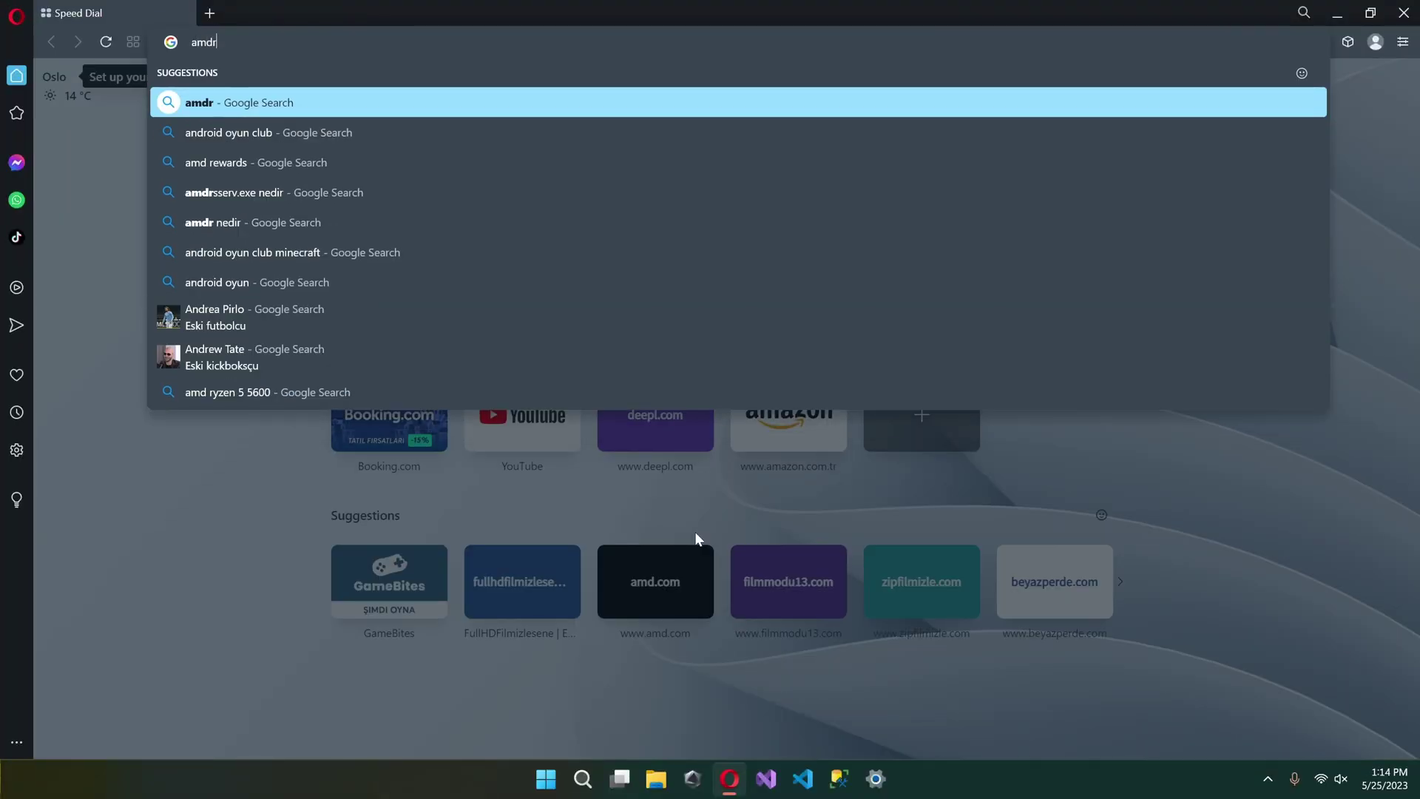
pyautogui.press('BackSpace')
pyautogui.write(' dr')
# Open the RX 6600 drivers page and review its Windows 11 driver revisions.
pyautogui.press('Down')
pyautogui.press('Return')
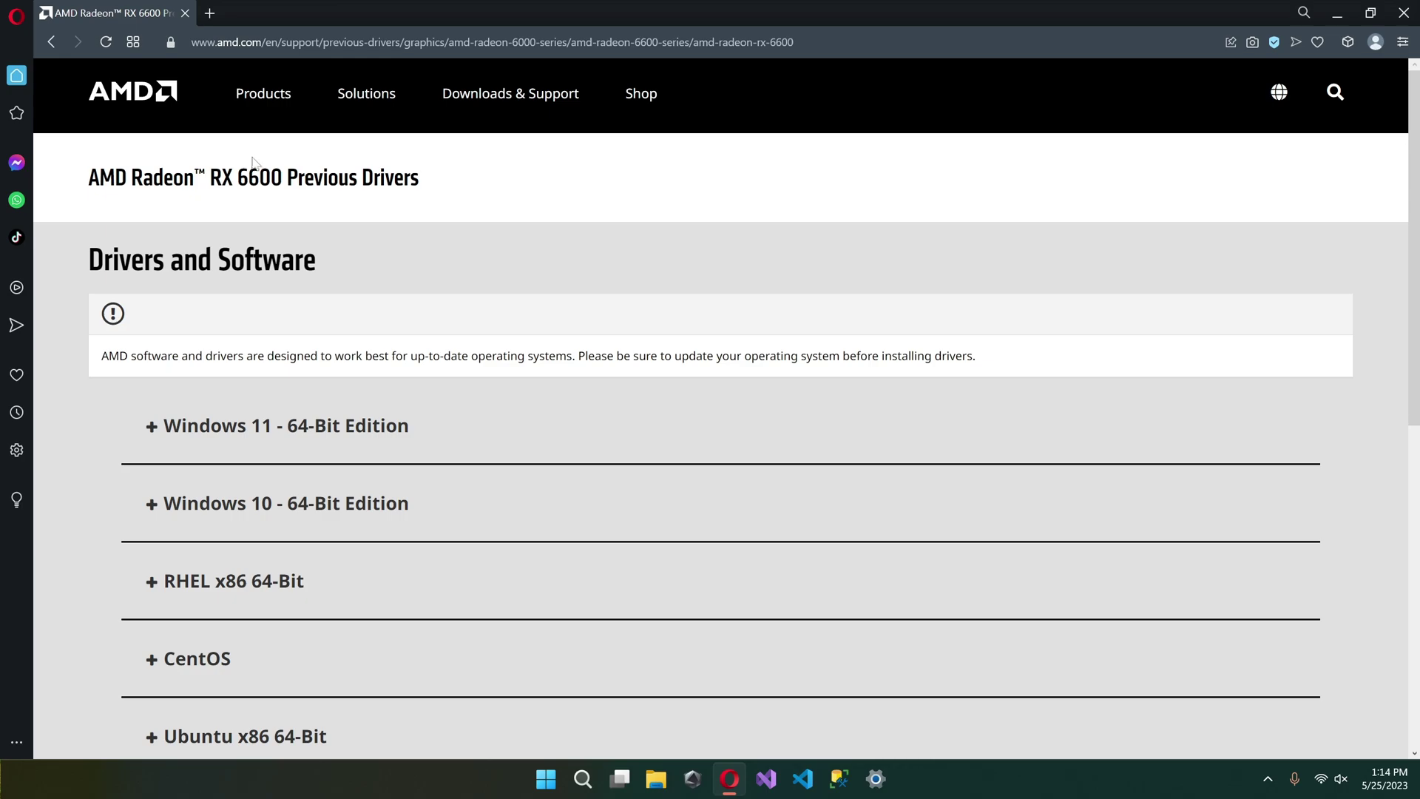
pyautogui.click(303, 426)
pyautogui.scroll(-1, 311, 454)
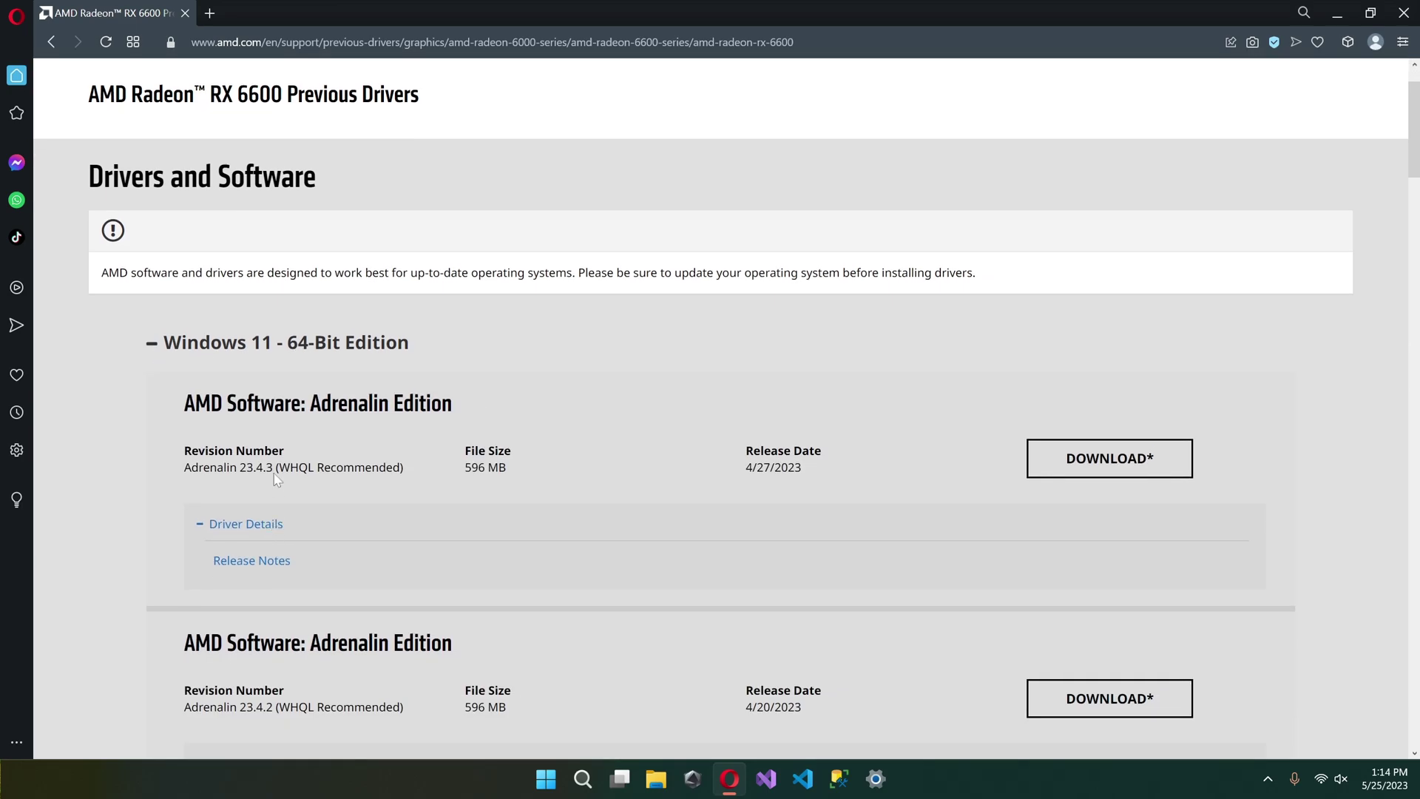
pyautogui.moveTo(227, 464); pyautogui.dragTo(273, 463)
pyautogui.scroll(-2, 363, 519)
pyautogui.doubleClick(251, 455)
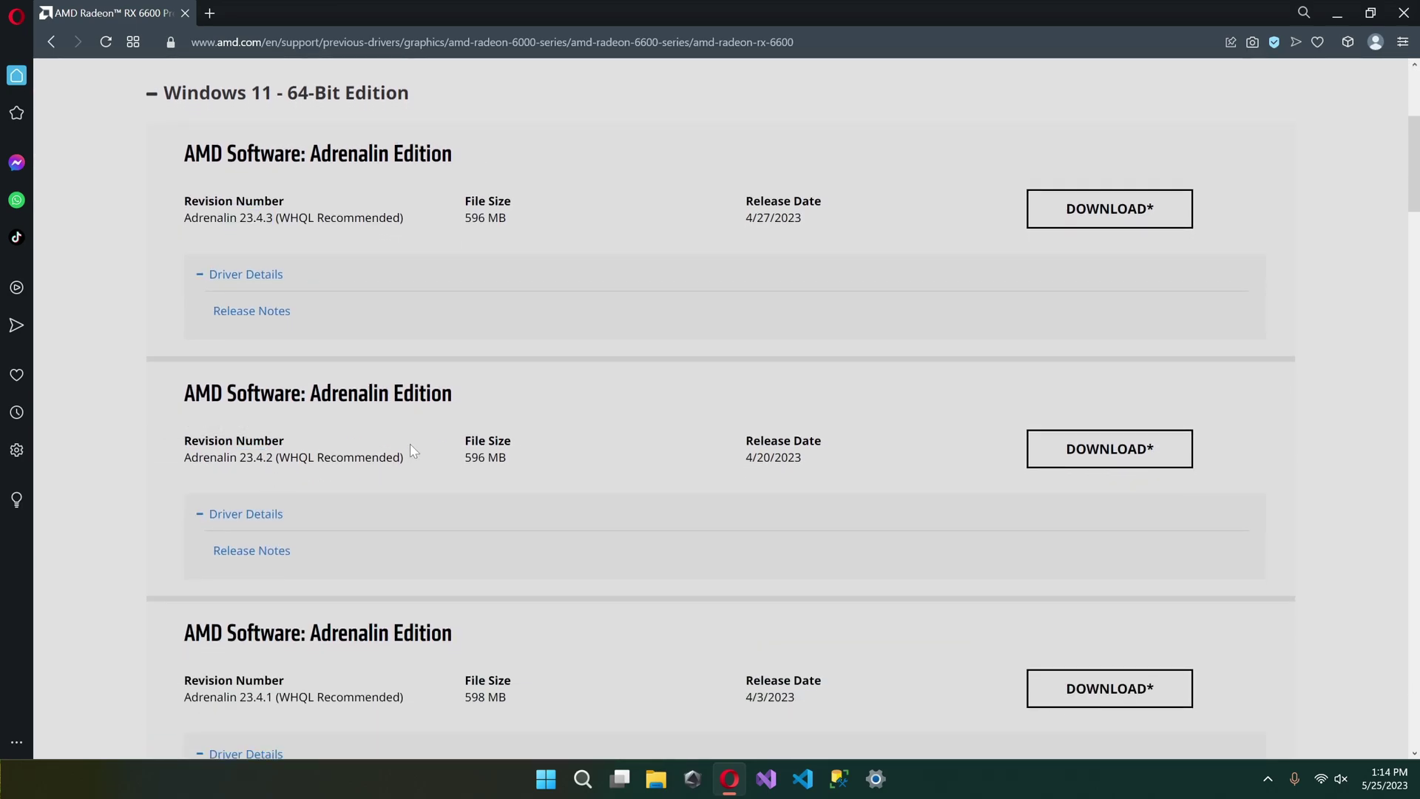
pyautogui.scroll(-3, 365, 518)
pyautogui.scroll(-4, 356, 417)
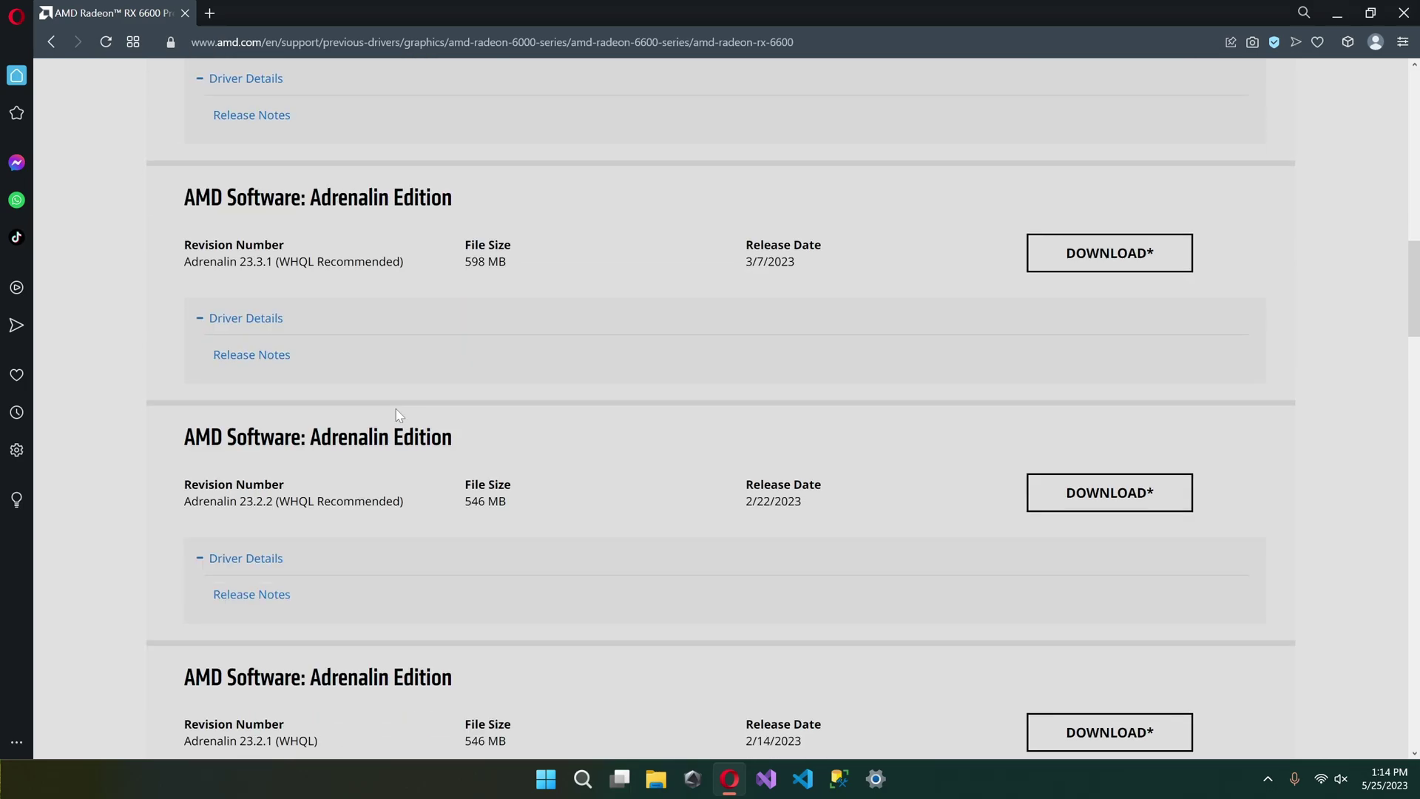
# Reopen the RX 6600 drivers page, recheck the Windows 11 list, and close Opera.
pyautogui.press('Home')
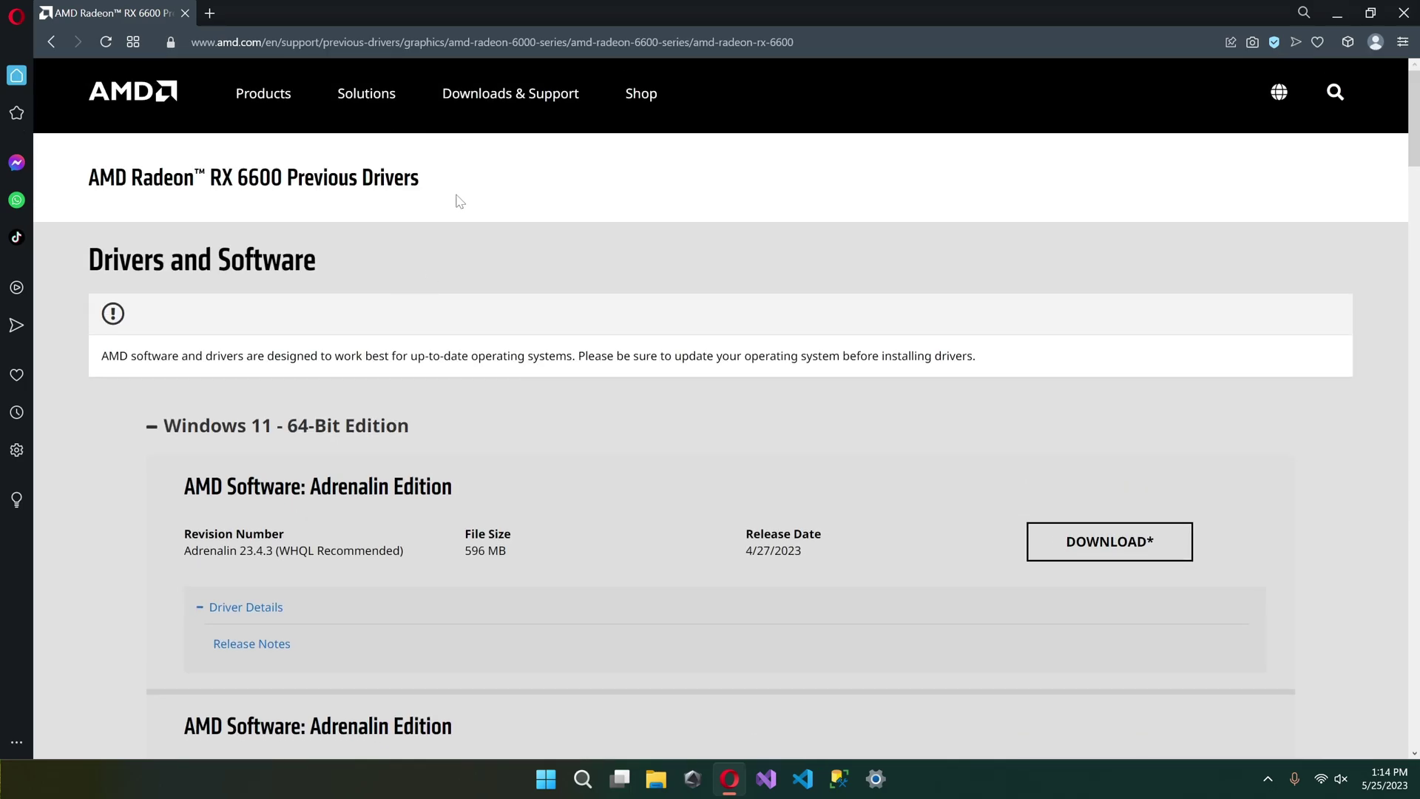
pyautogui.click(505, 93)
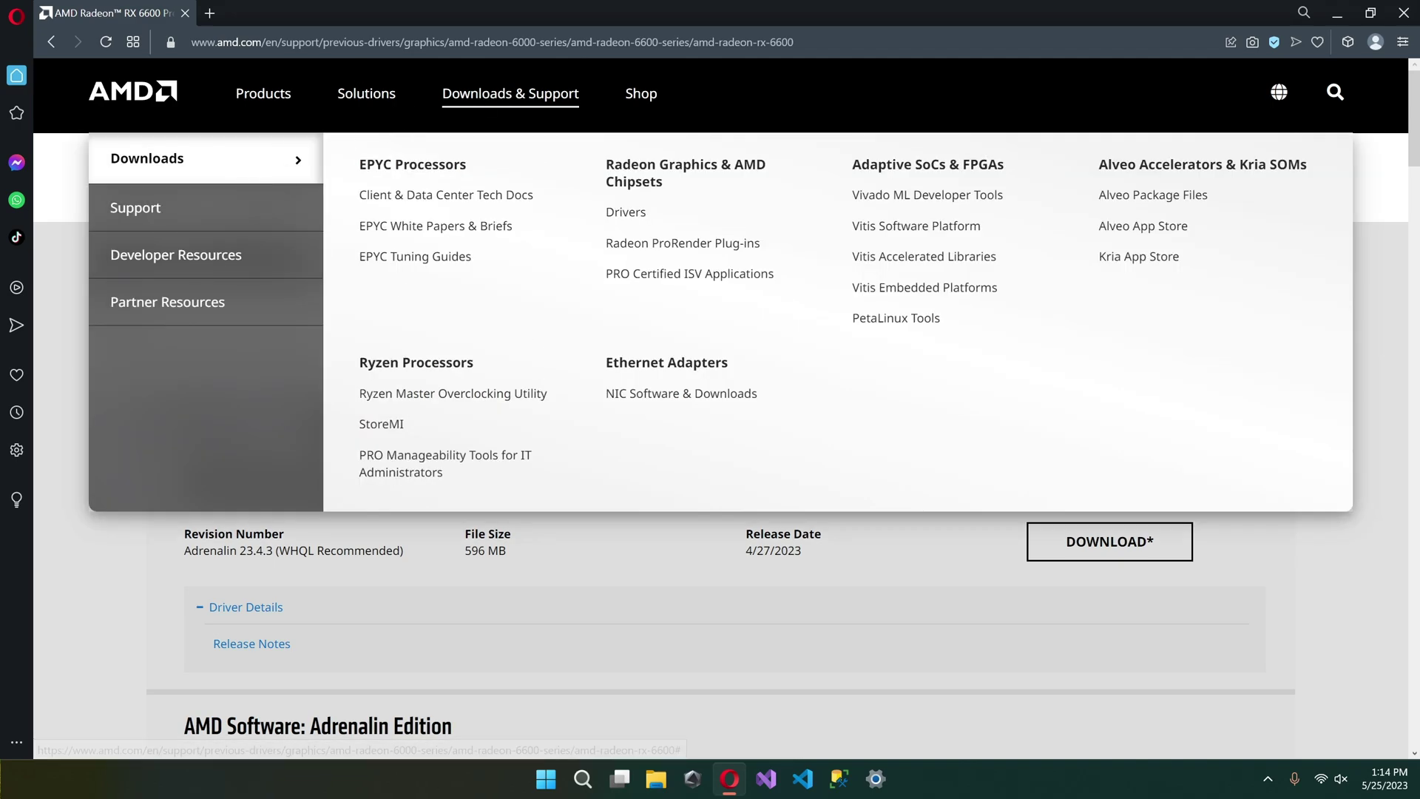
pyautogui.click(134, 42)
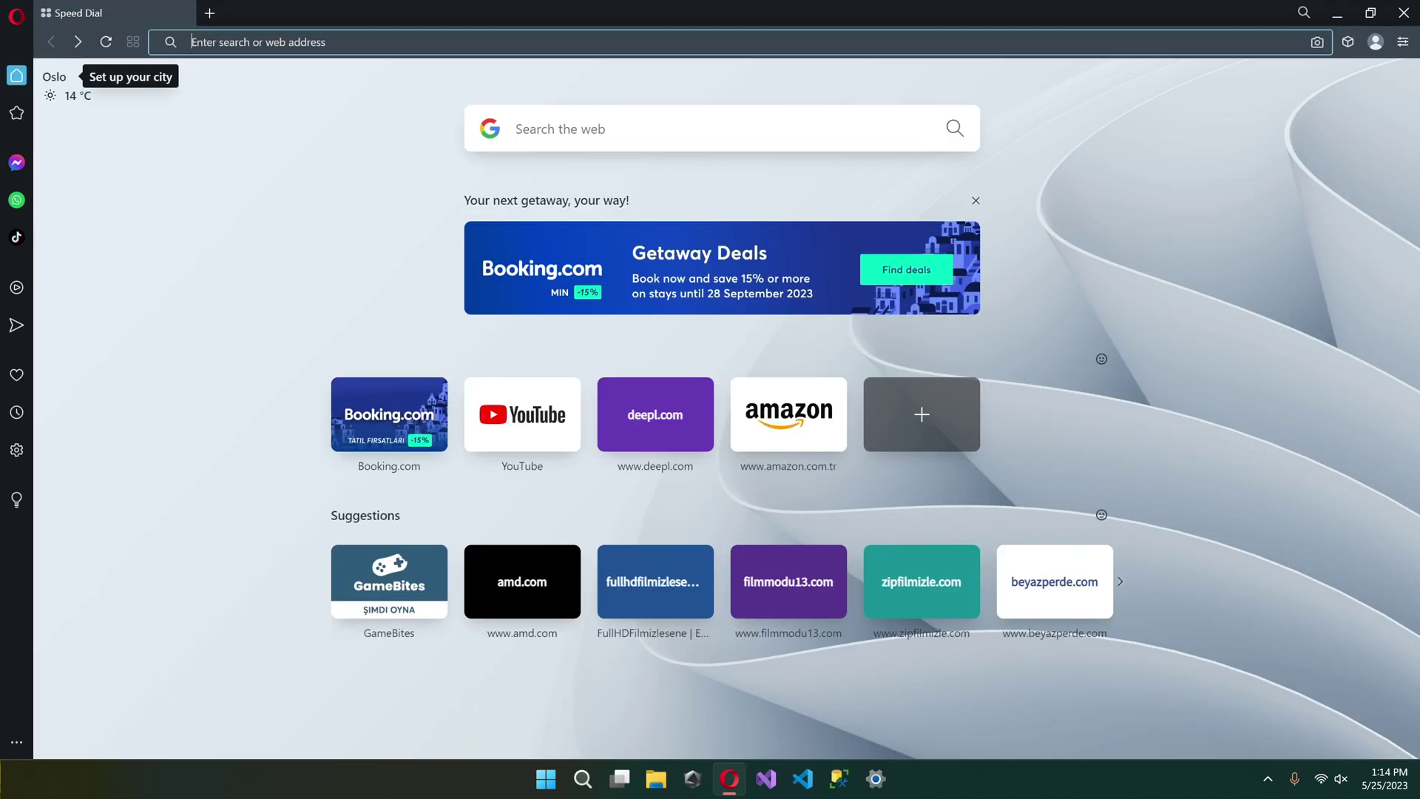
pyautogui.write('rx')
pyautogui.press('Down')
pyautogui.press('Down')
pyautogui.press('Down')
pyautogui.press('Down')
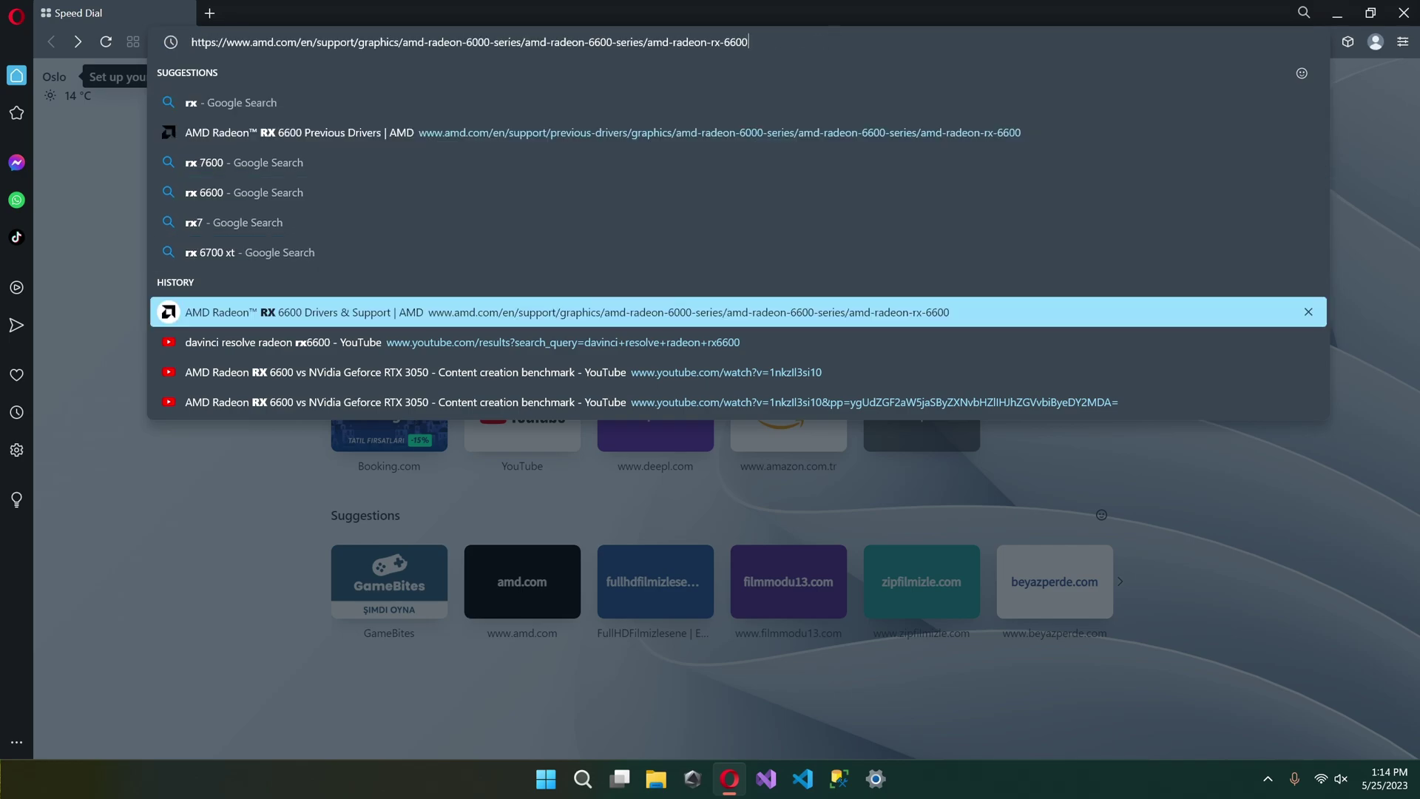
pyautogui.press('Return')
pyautogui.click(200, 507)
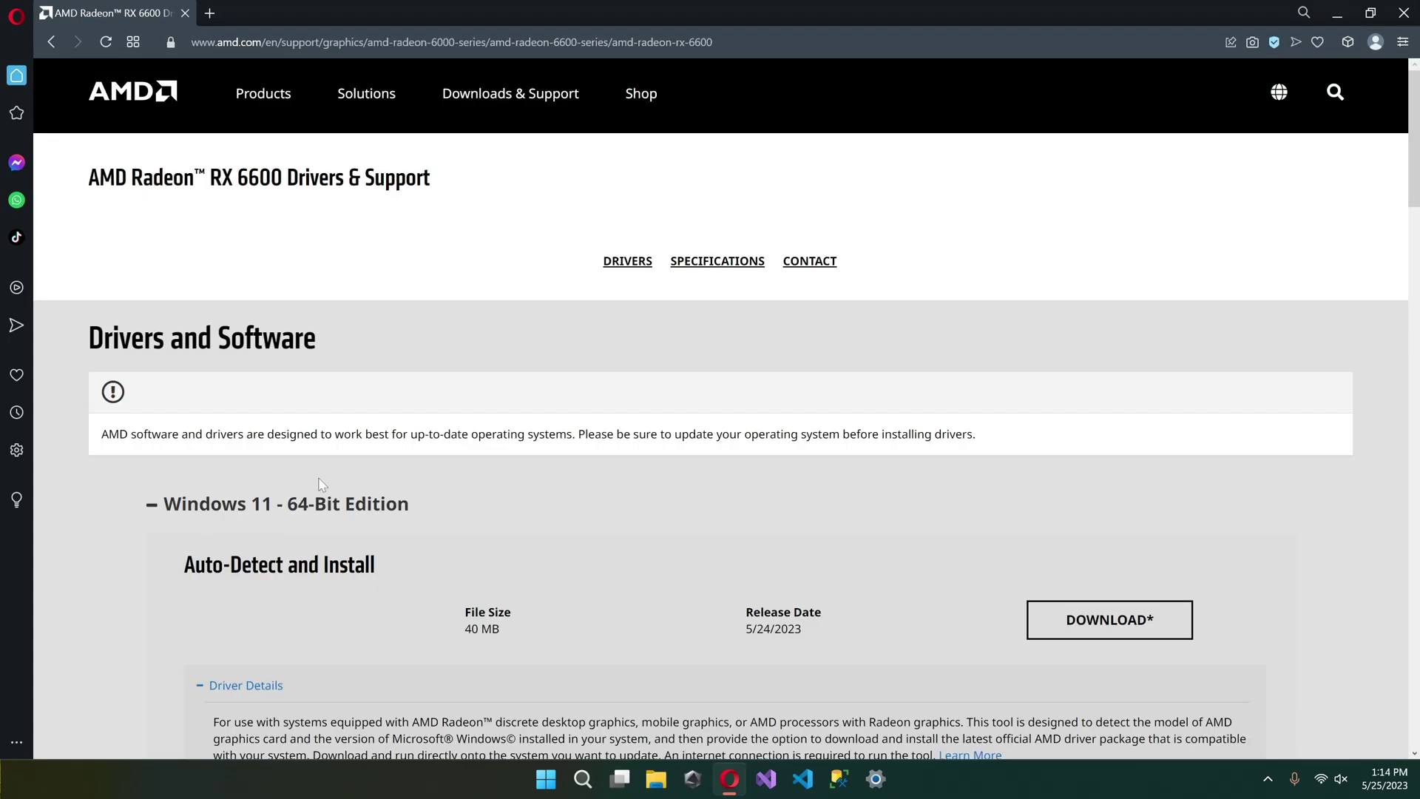
pyautogui.scroll(-2, 432, 494)
pyautogui.scroll(-2, 453, 380)
pyautogui.scroll(-1, 452, 381)
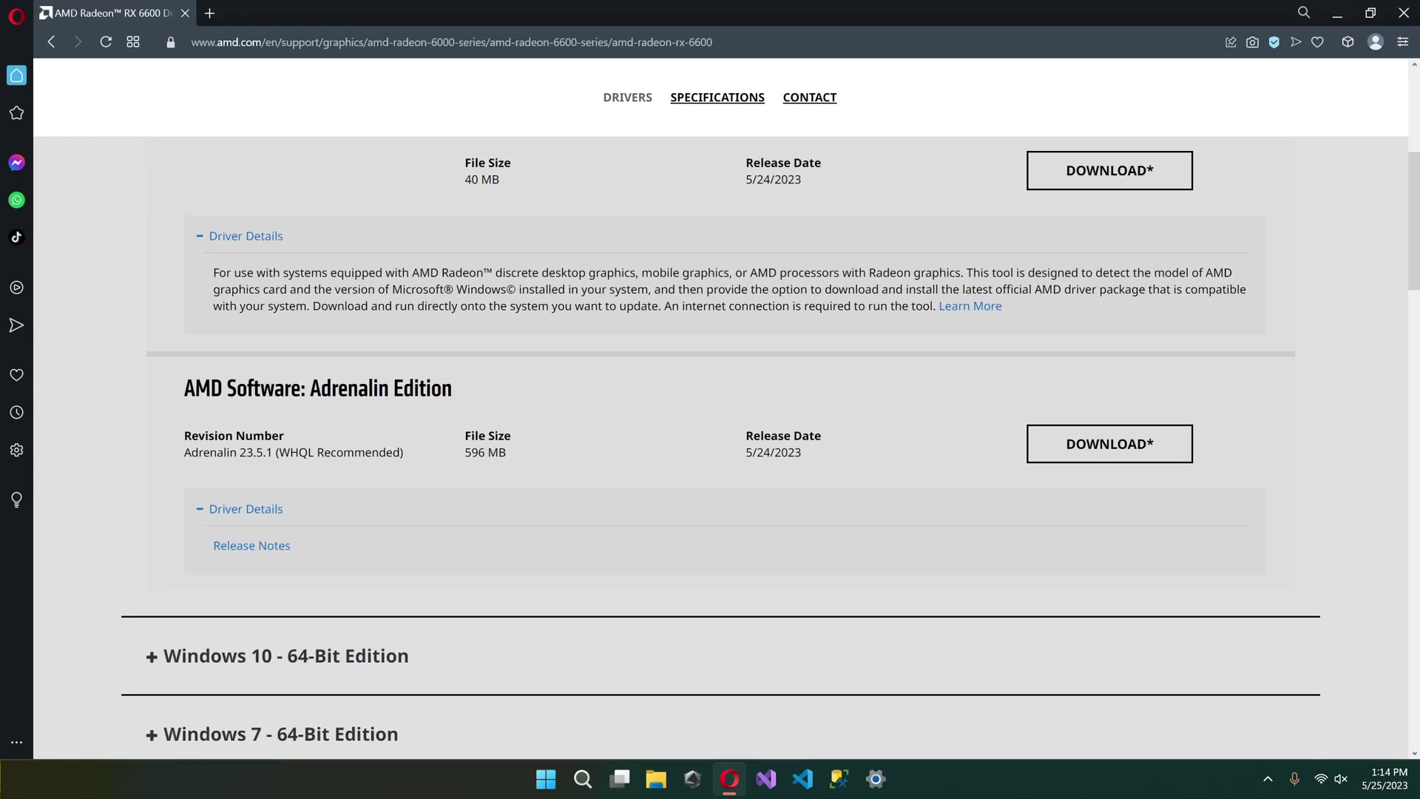
pyautogui.moveTo(240, 452); pyautogui.dragTo(297, 452)
pyautogui.click(1401, 12)
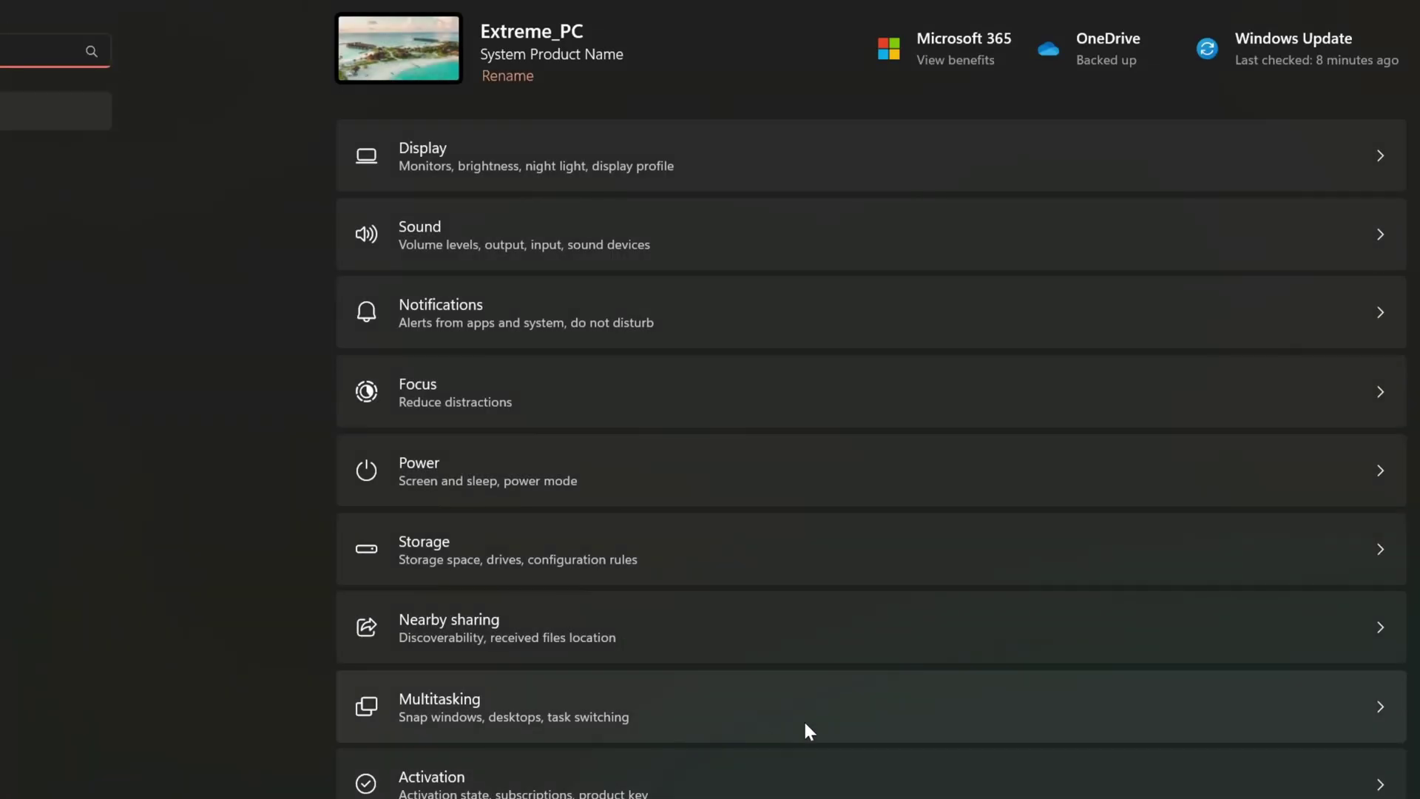
# Open DaVinci Resolve's graphics preference options under Settings > Display > Graphics.
pyautogui.click(489, 154)
pyautogui.scroll(-3, 498, 193)
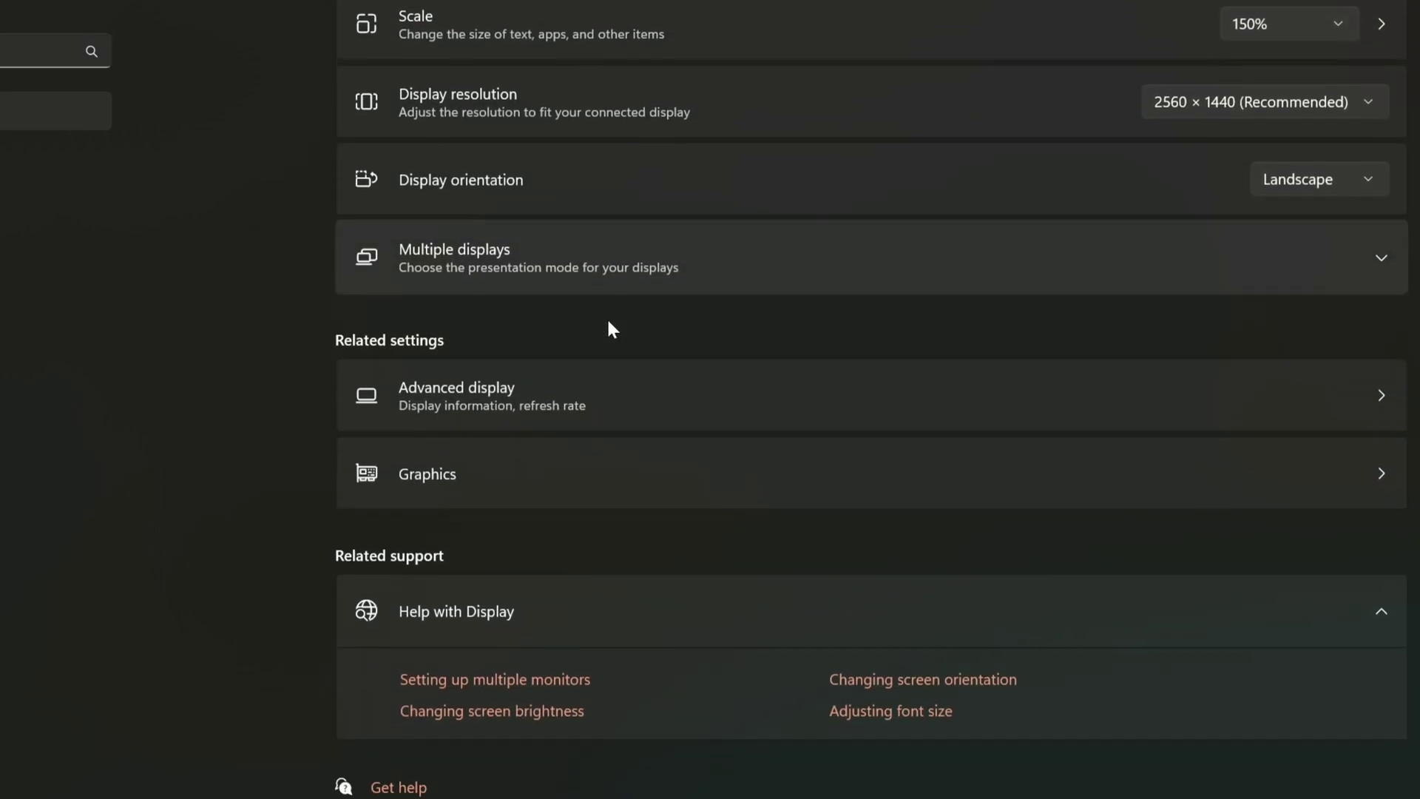
pyautogui.click(459, 470)
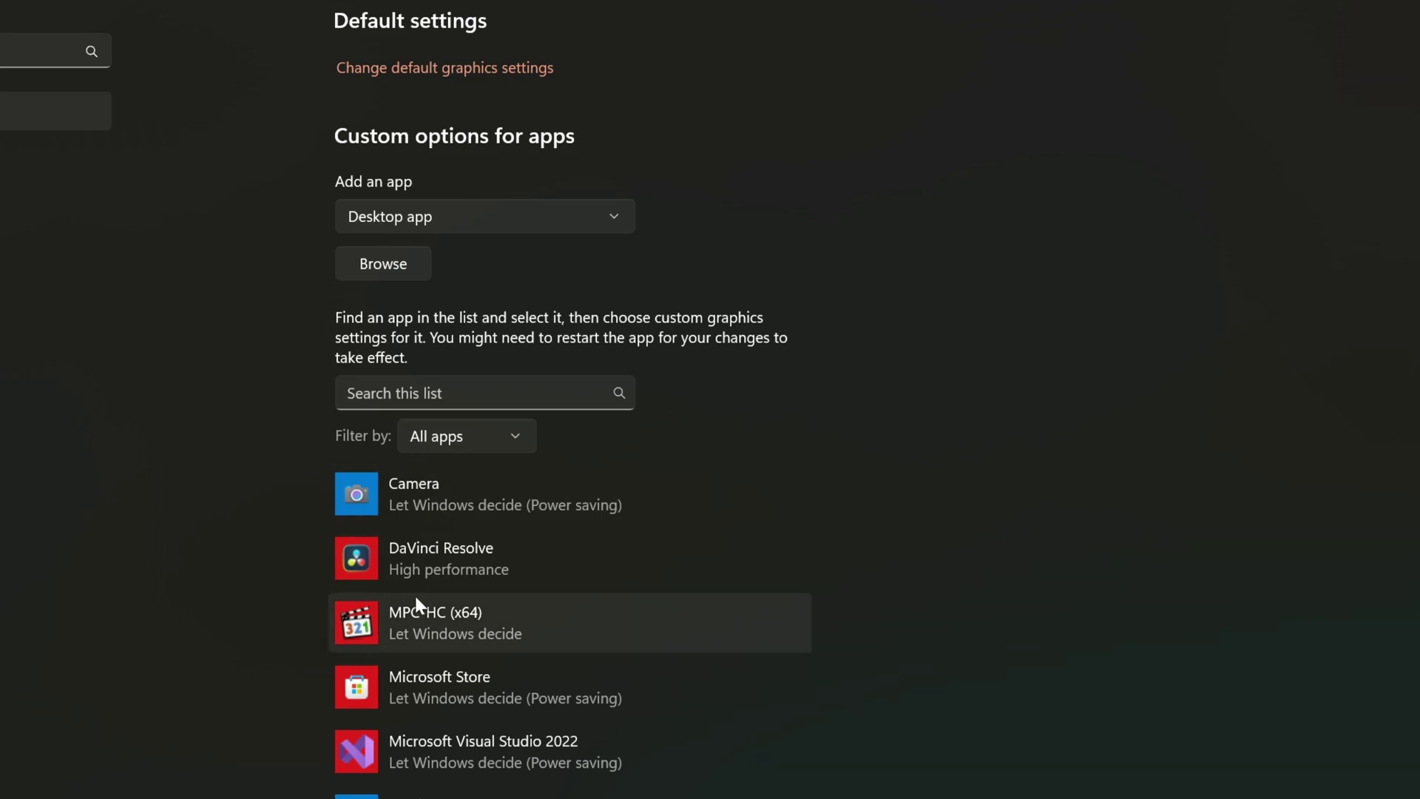
pyautogui.click(447, 566)
pyautogui.click(639, 666)
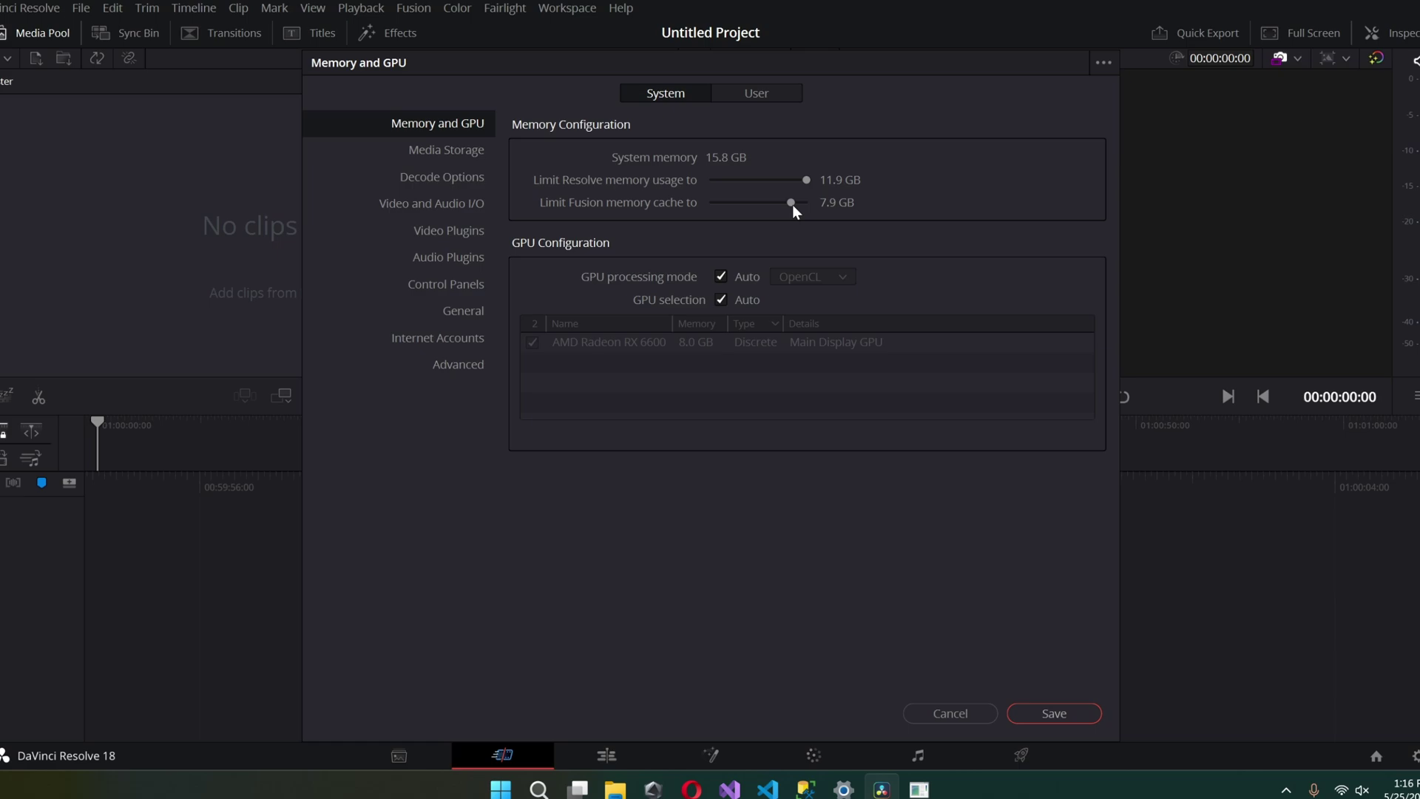
# Disable Auto GPU processing mode and GPU selection again, and view the OpenCL mode list.
pyautogui.click(766, 93)
pyautogui.click(689, 96)
pyautogui.click(722, 278)
pyautogui.click(721, 301)
pyautogui.click(827, 282)
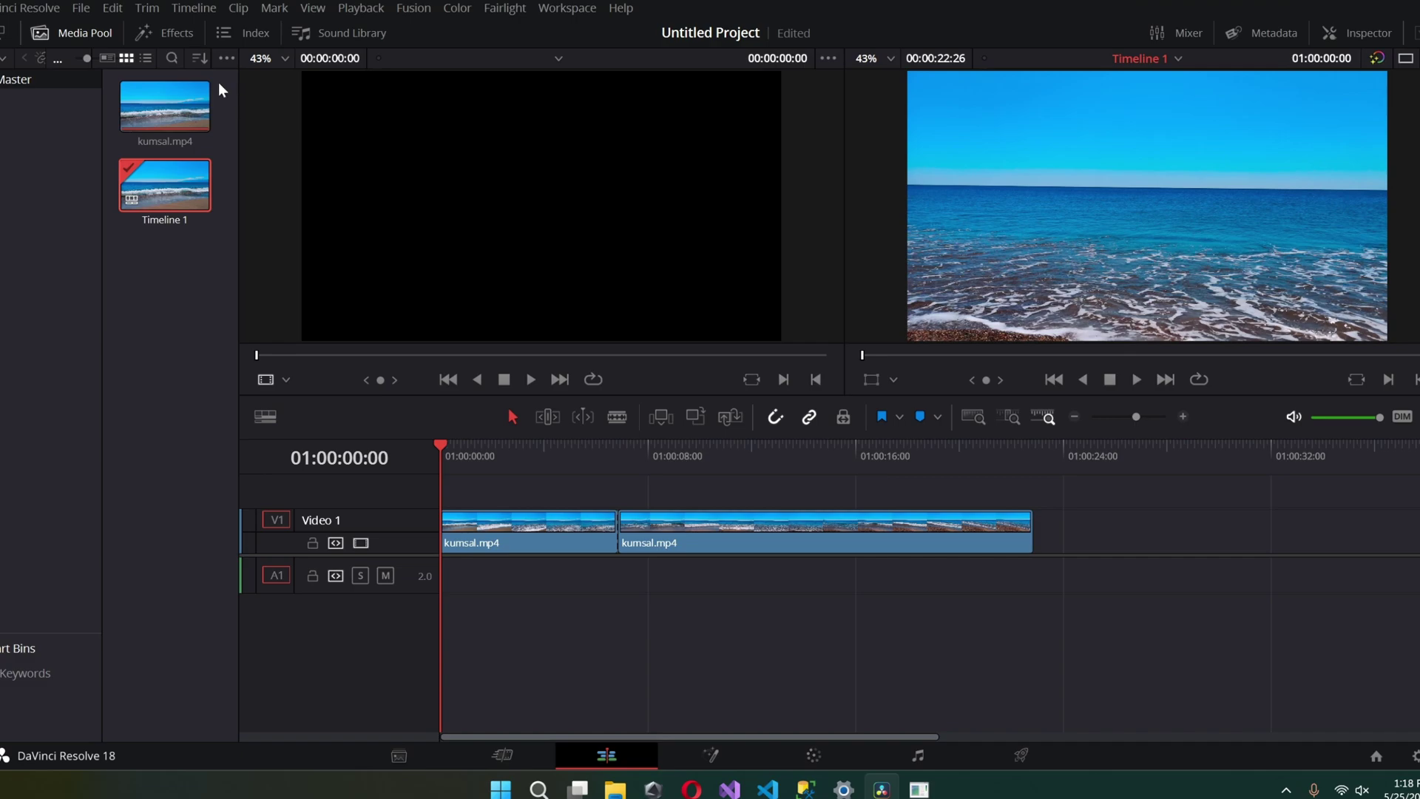
# Browse transitions and queue Timeline 1 as an H.265 Master MP4 render job.
pyautogui.click(167, 32)
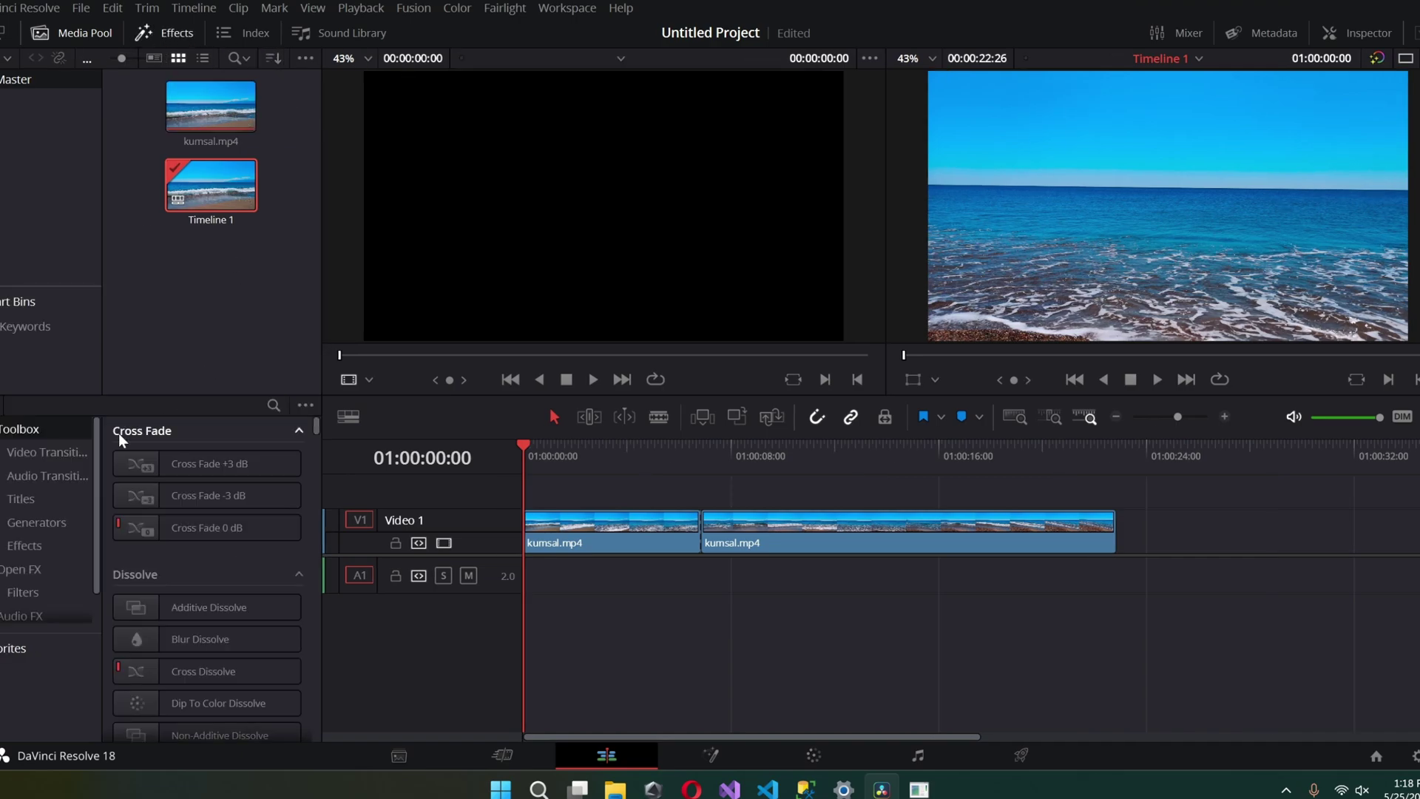
pyautogui.scroll(-5, 203, 578)
pyautogui.scroll(-5, 187, 593)
pyautogui.scroll(-3, 183, 622)
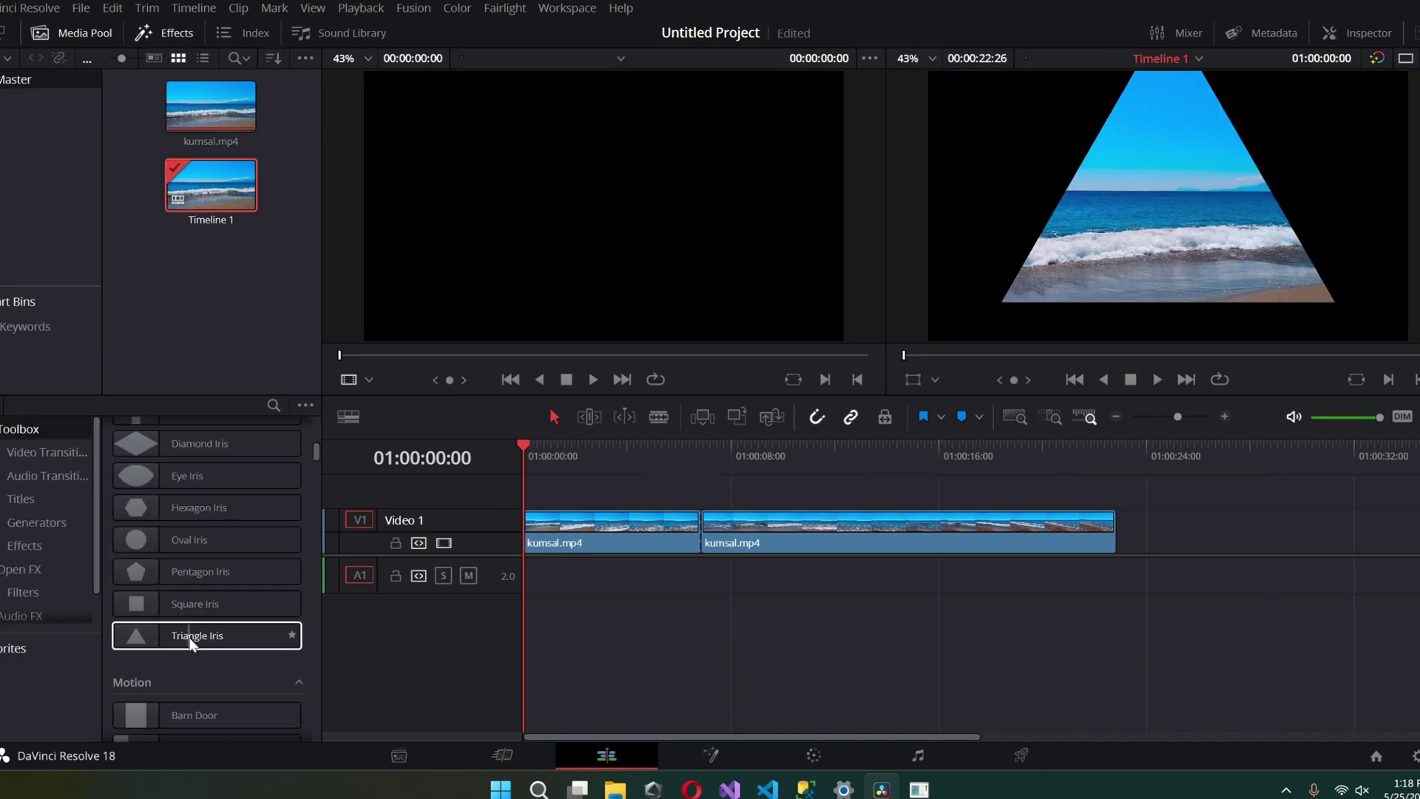
pyautogui.scroll(-2, 187, 643)
pyautogui.scroll(-1, 242, 630)
pyautogui.scroll(-2, 242, 629)
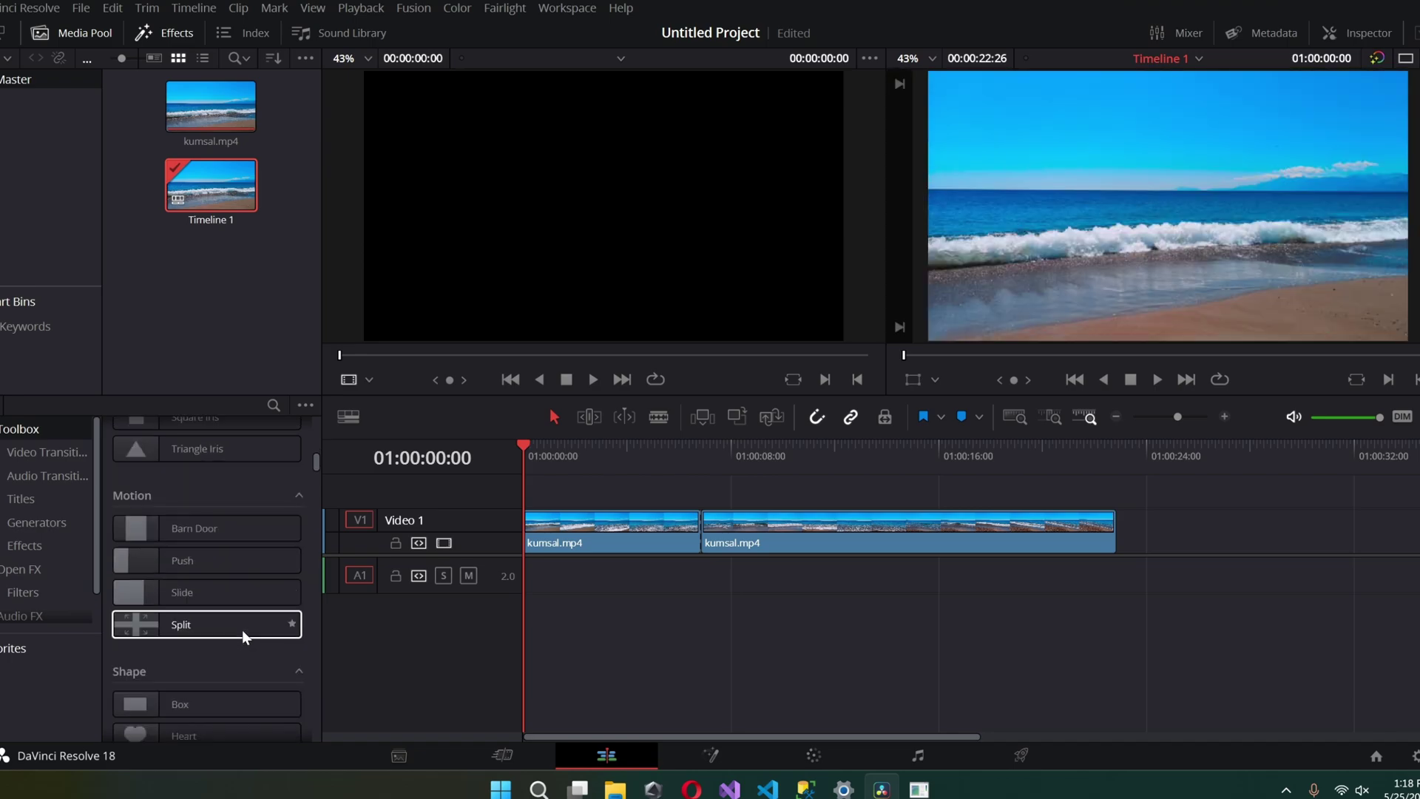
pyautogui.scroll(-2, 242, 630)
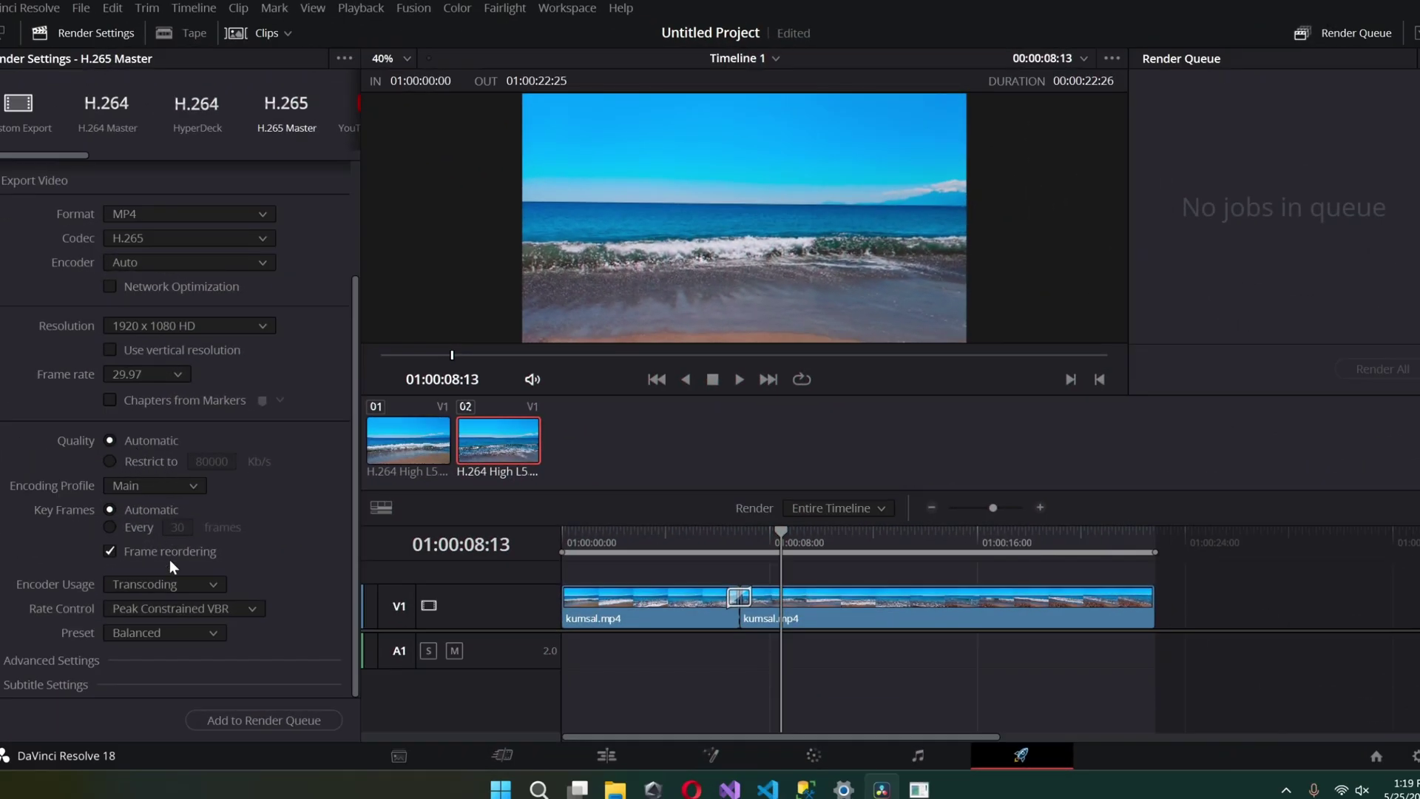
pyautogui.click(261, 719)
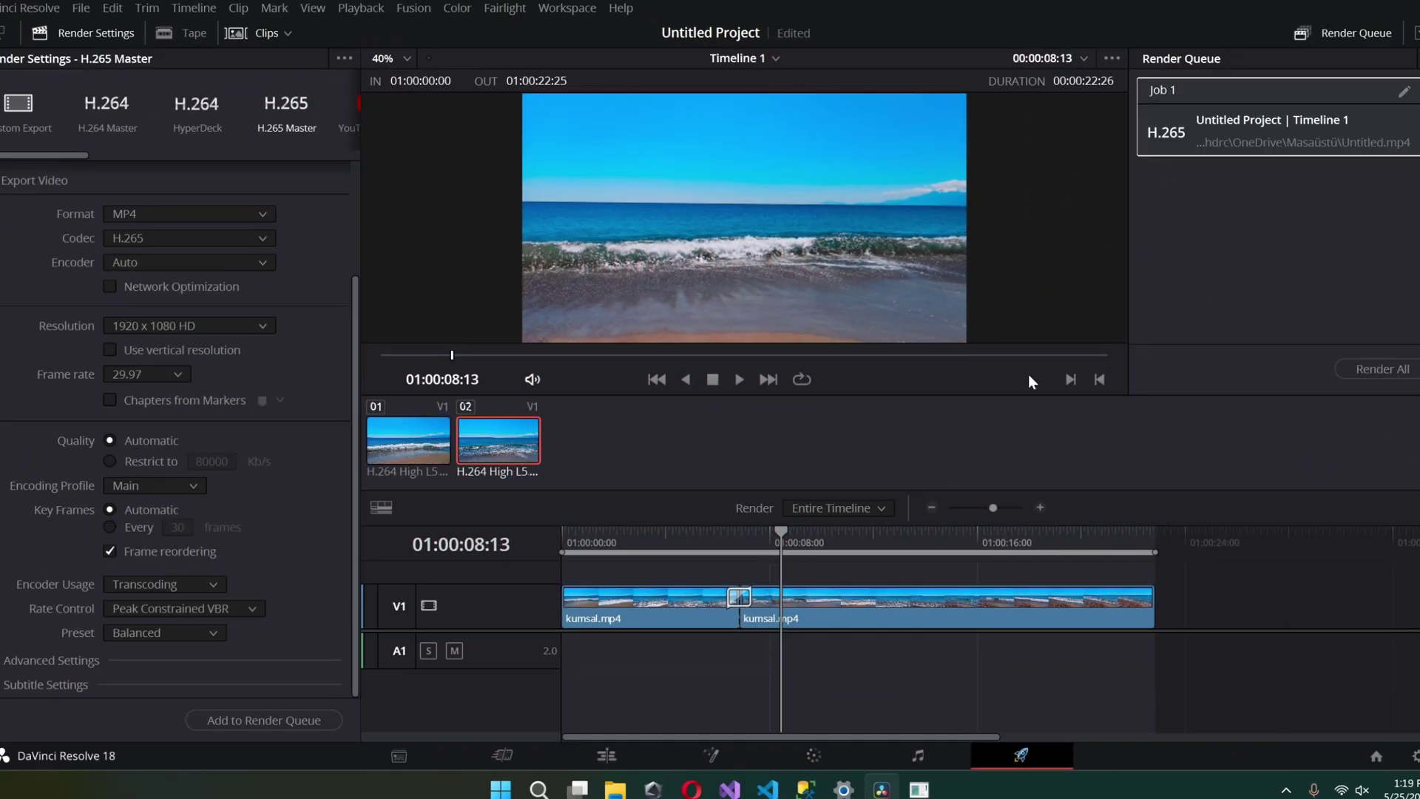
pyautogui.rightClick(500, 789)
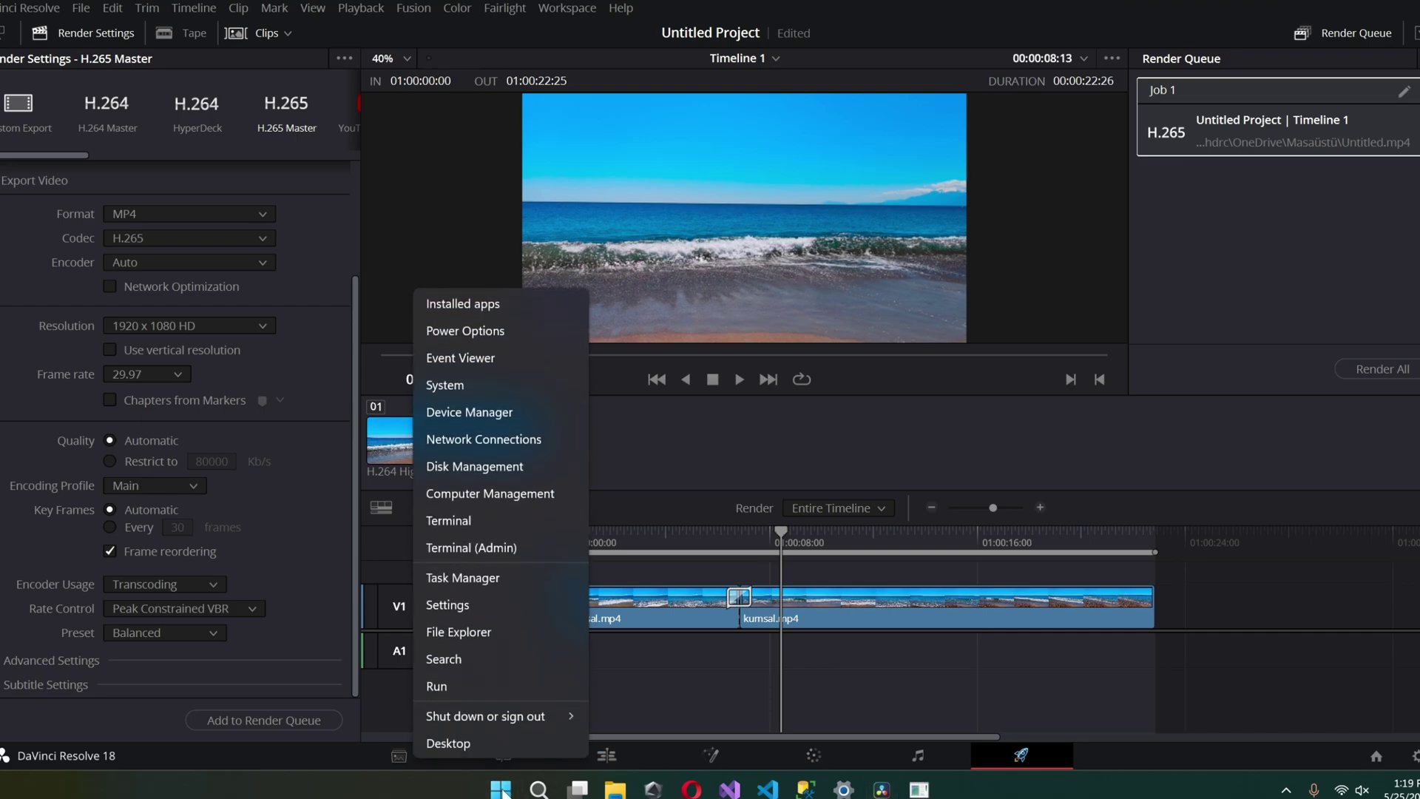
# Show Task Manager's Performance view in an enlarged window.
pyautogui.click(499, 571)
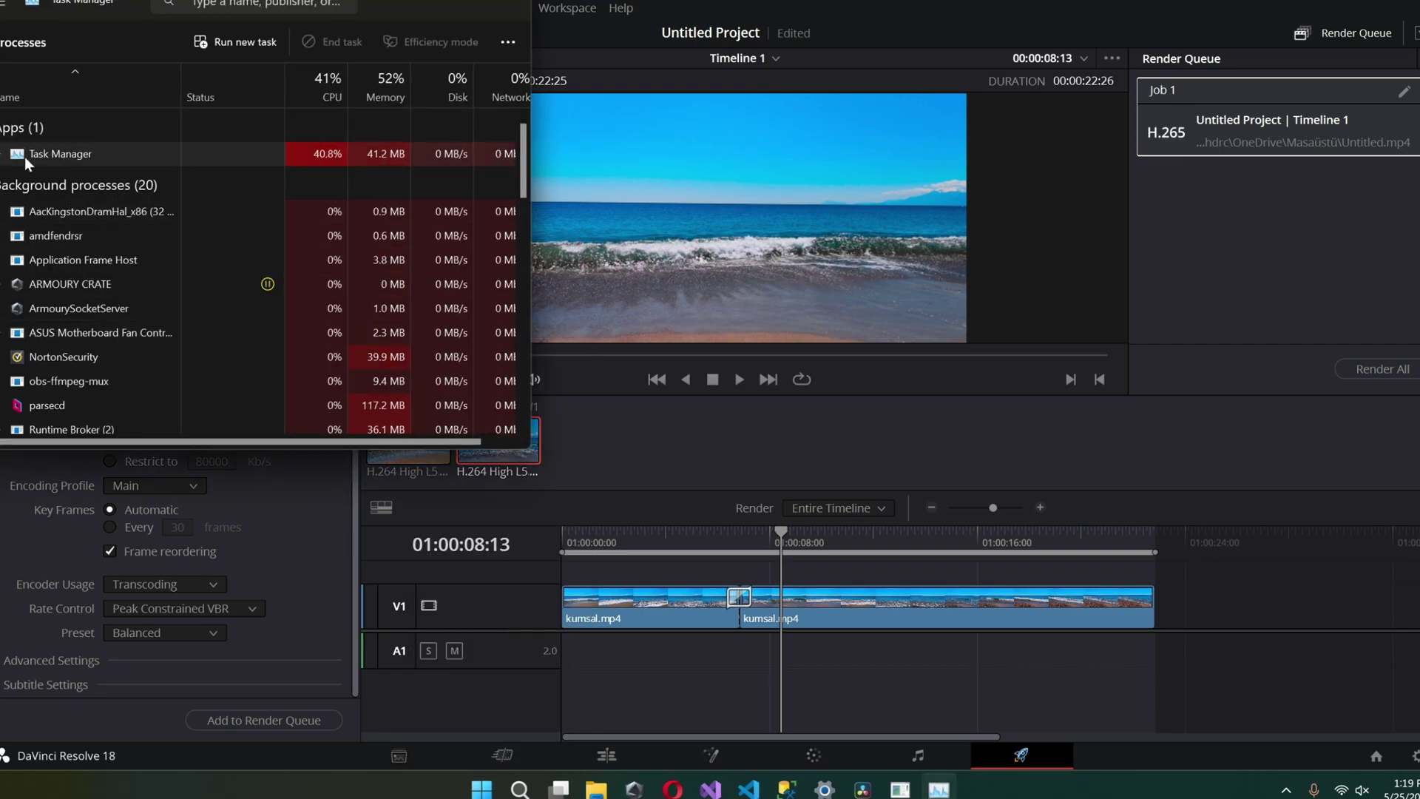
pyautogui.click(4, 9)
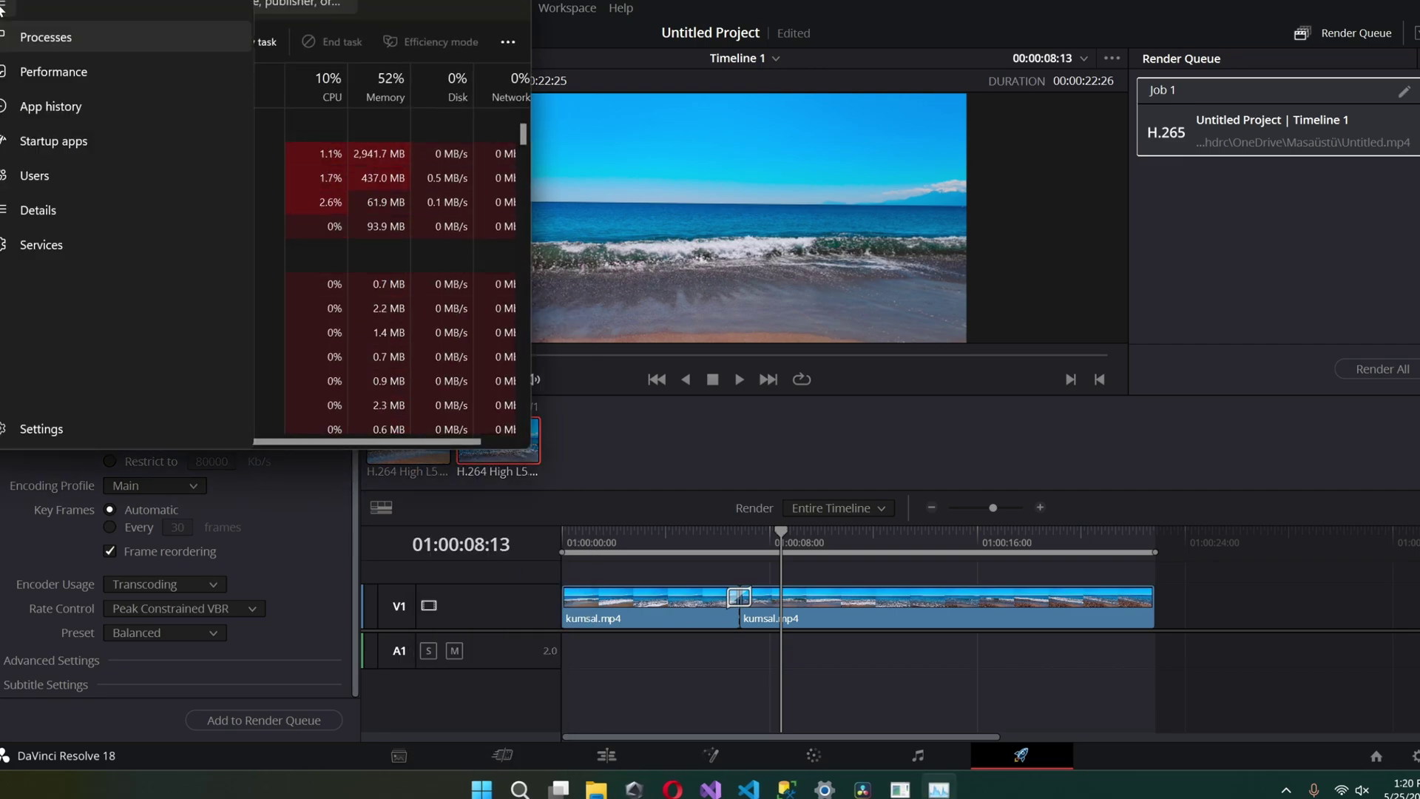
pyautogui.click(50, 69)
pyautogui.moveTo(529, 449)
pyautogui.mouseDown()
pyautogui.moveTo(595, 477)
pyautogui.moveTo(788, 499)
pyautogui.mouseUp()
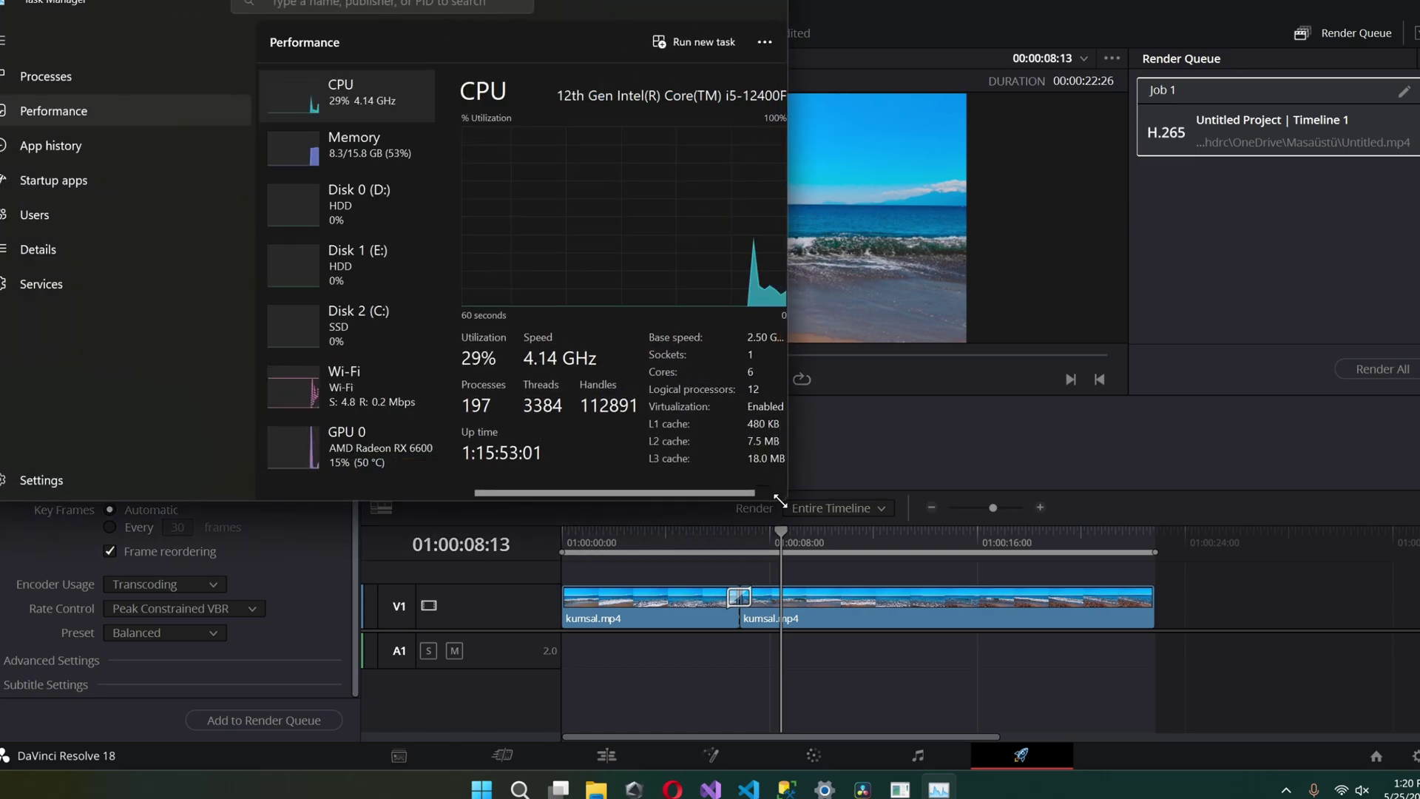
pyautogui.click(6, 40)
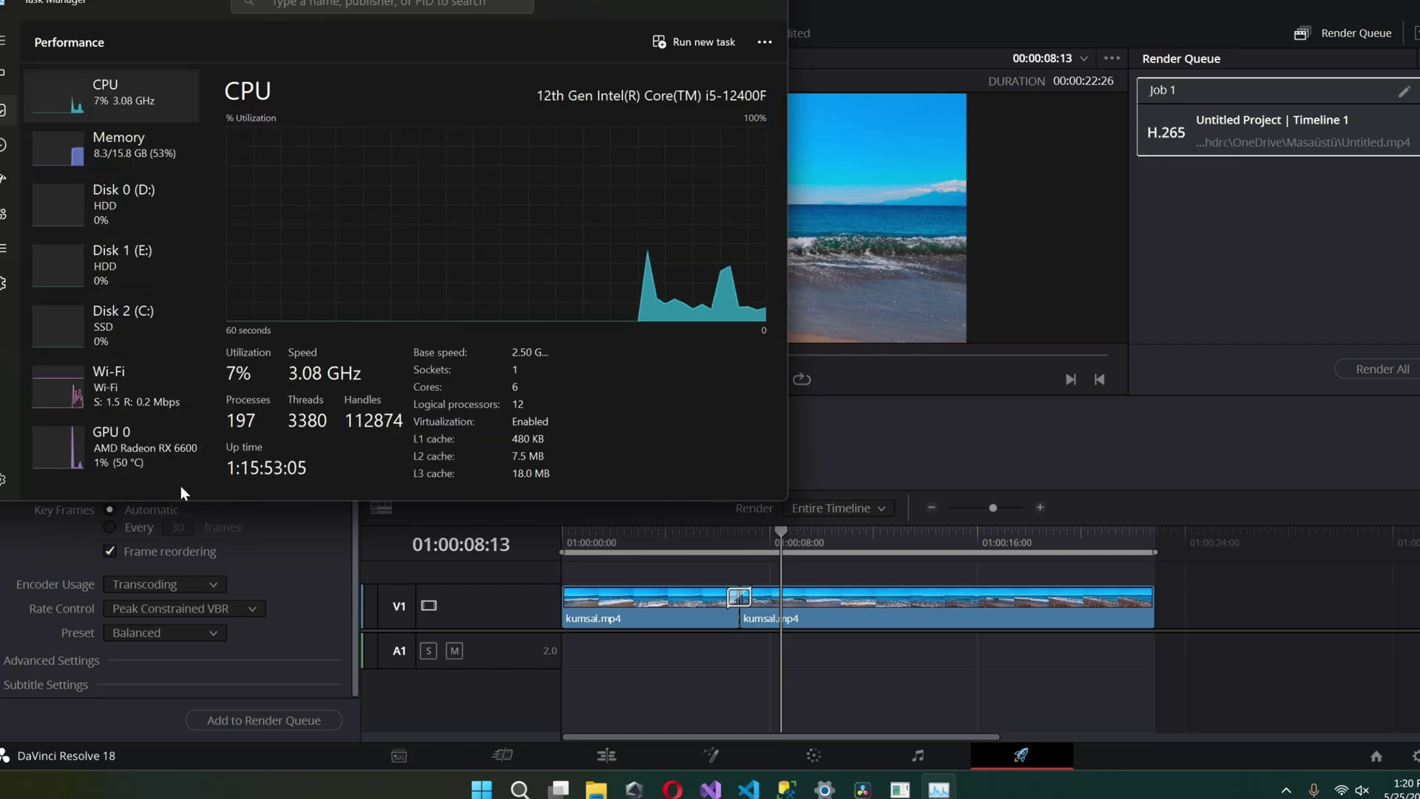
# Render Job 1 while monitoring CPU and GPU load, then close Task Manager.
pyautogui.click(1382, 369)
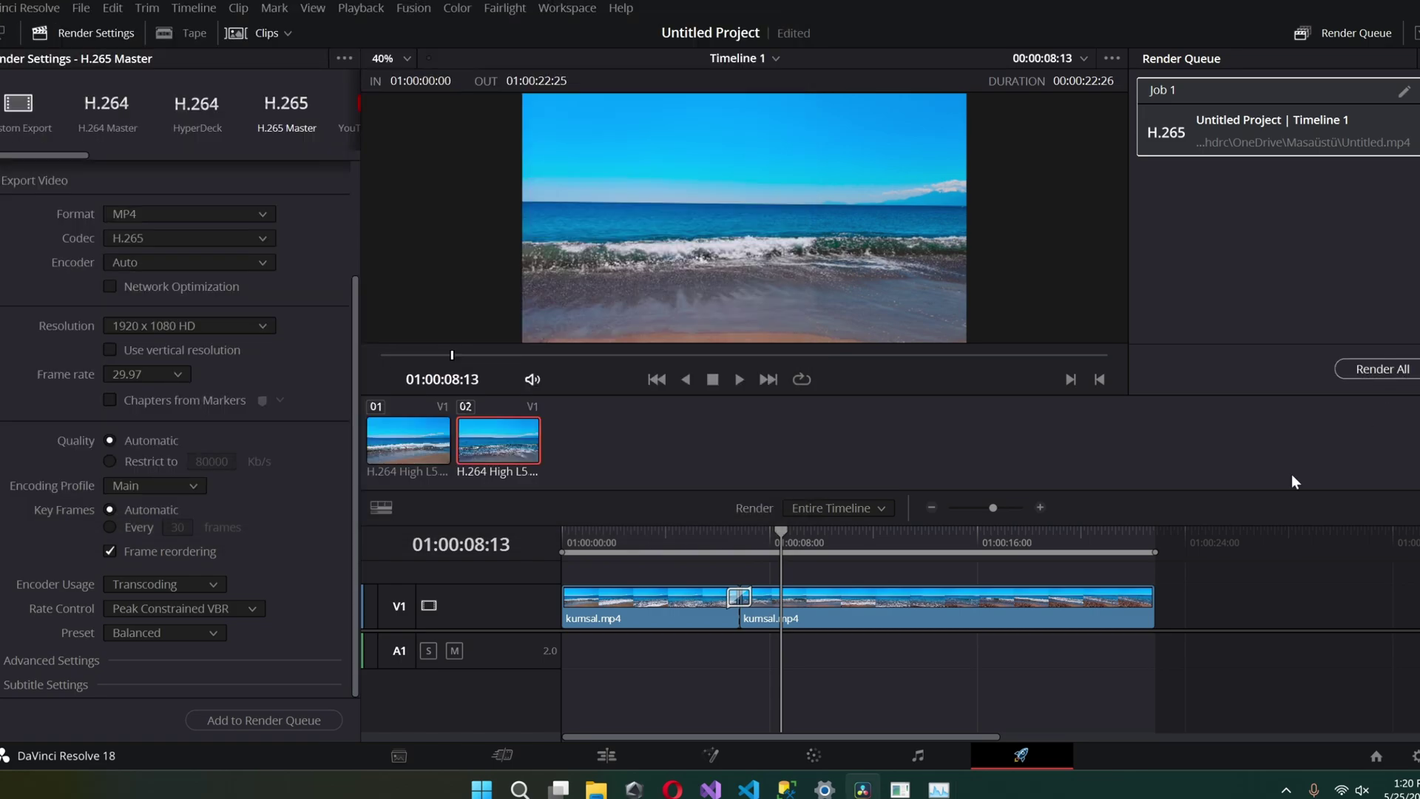
pyautogui.hotkey('alt', 'Tab')
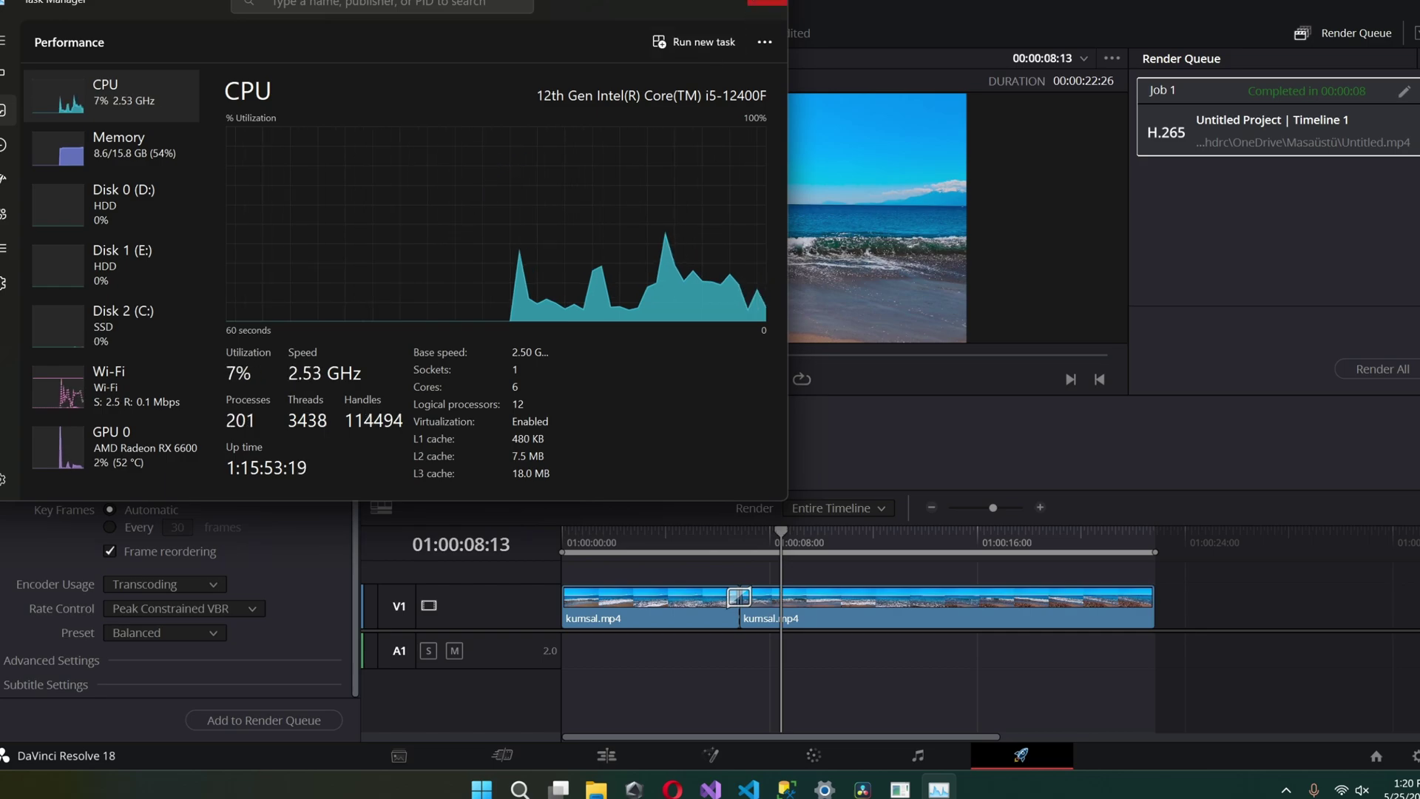
pyautogui.click(767, 3)
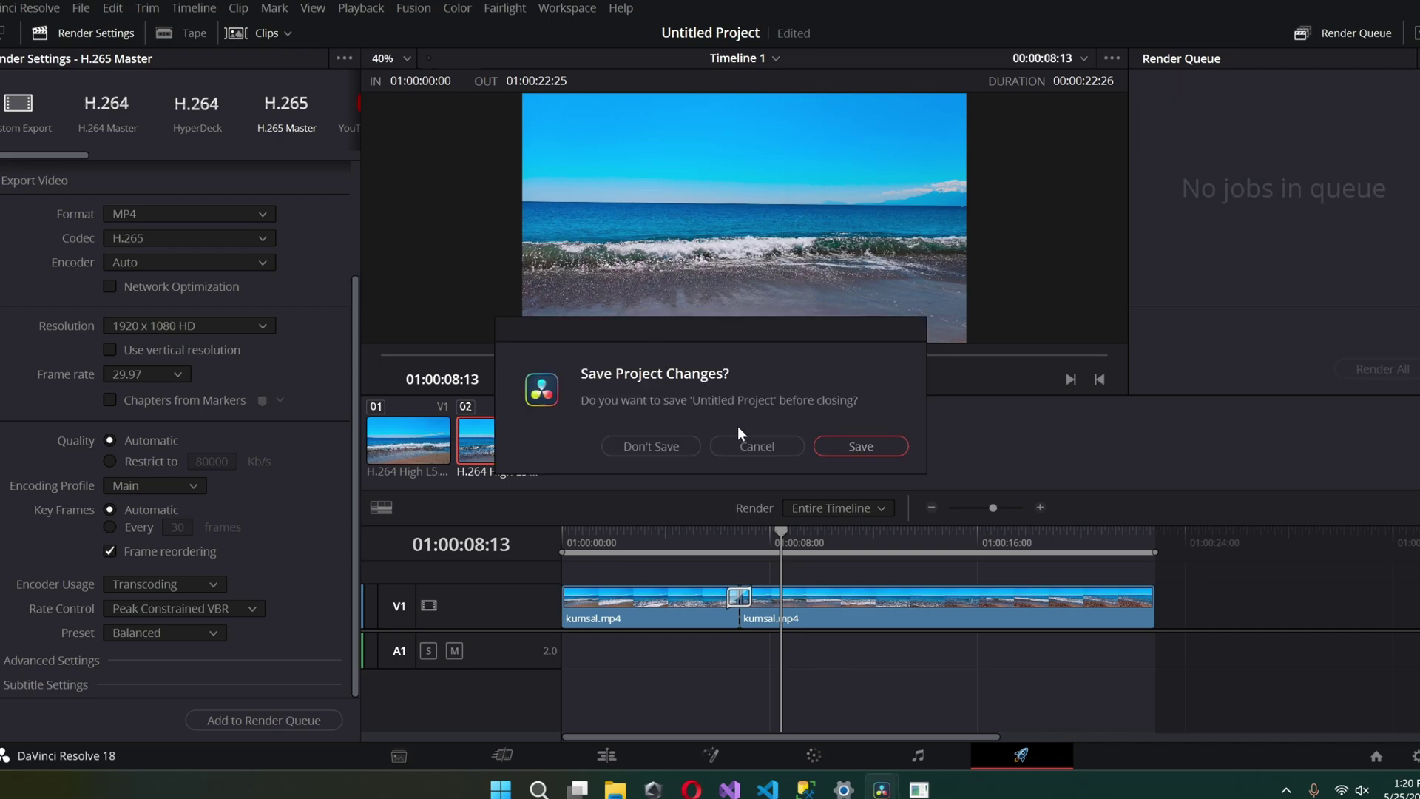
# Close Resolve unsaved and File Explorer, then play Untitled.mp4 in MPC-HC and close it.
pyautogui.click(669, 447)
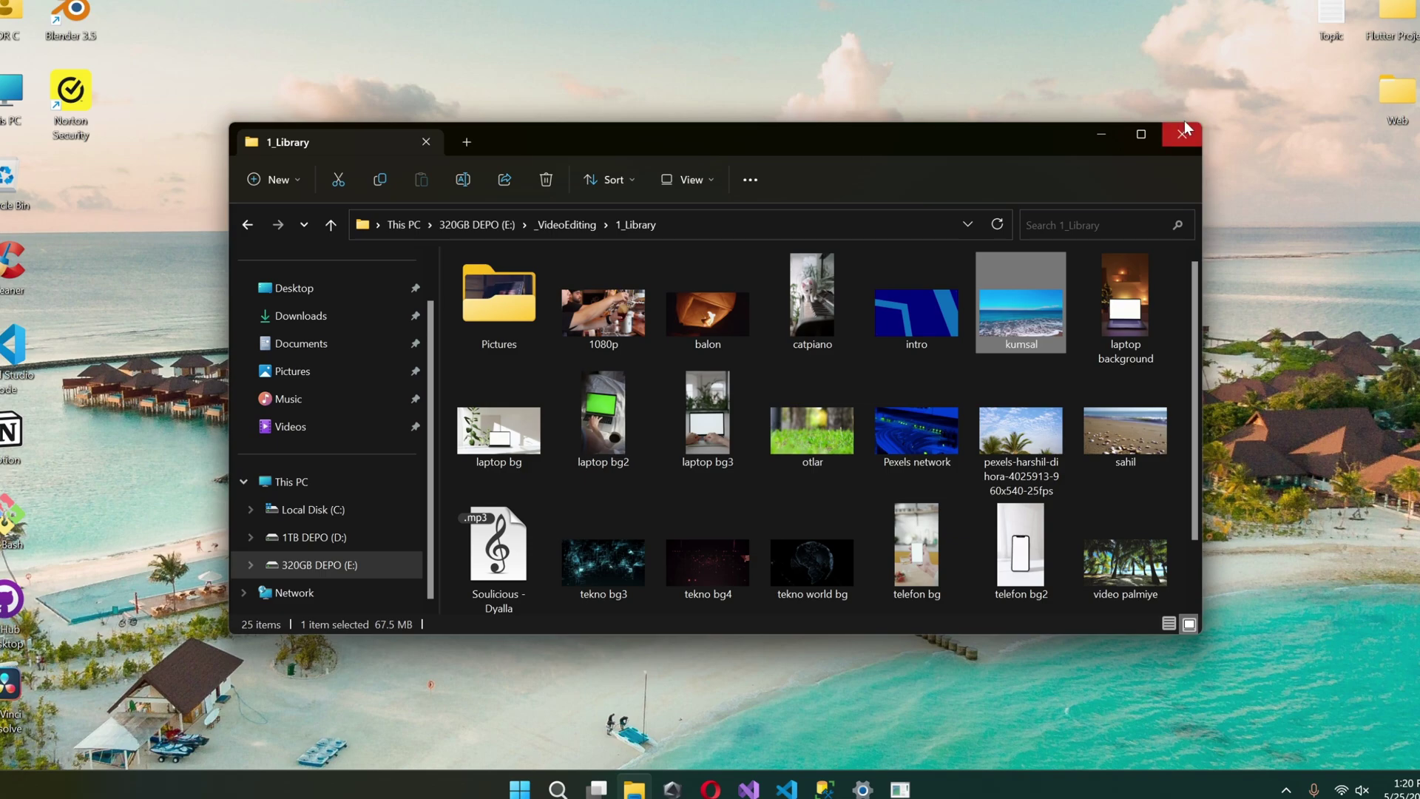
pyautogui.click(1179, 134)
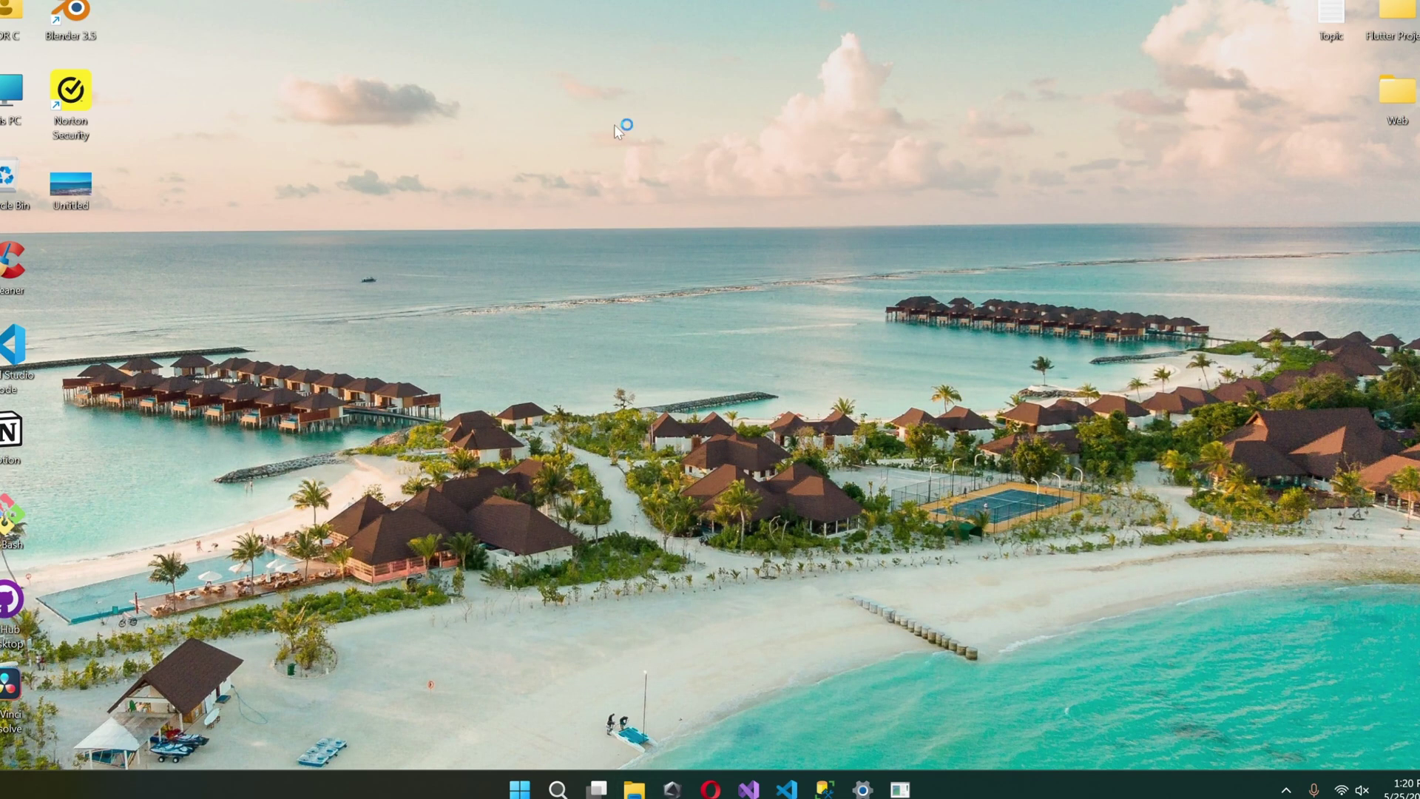
pyautogui.moveTo(70, 178); pyautogui.dragTo(583, 210)
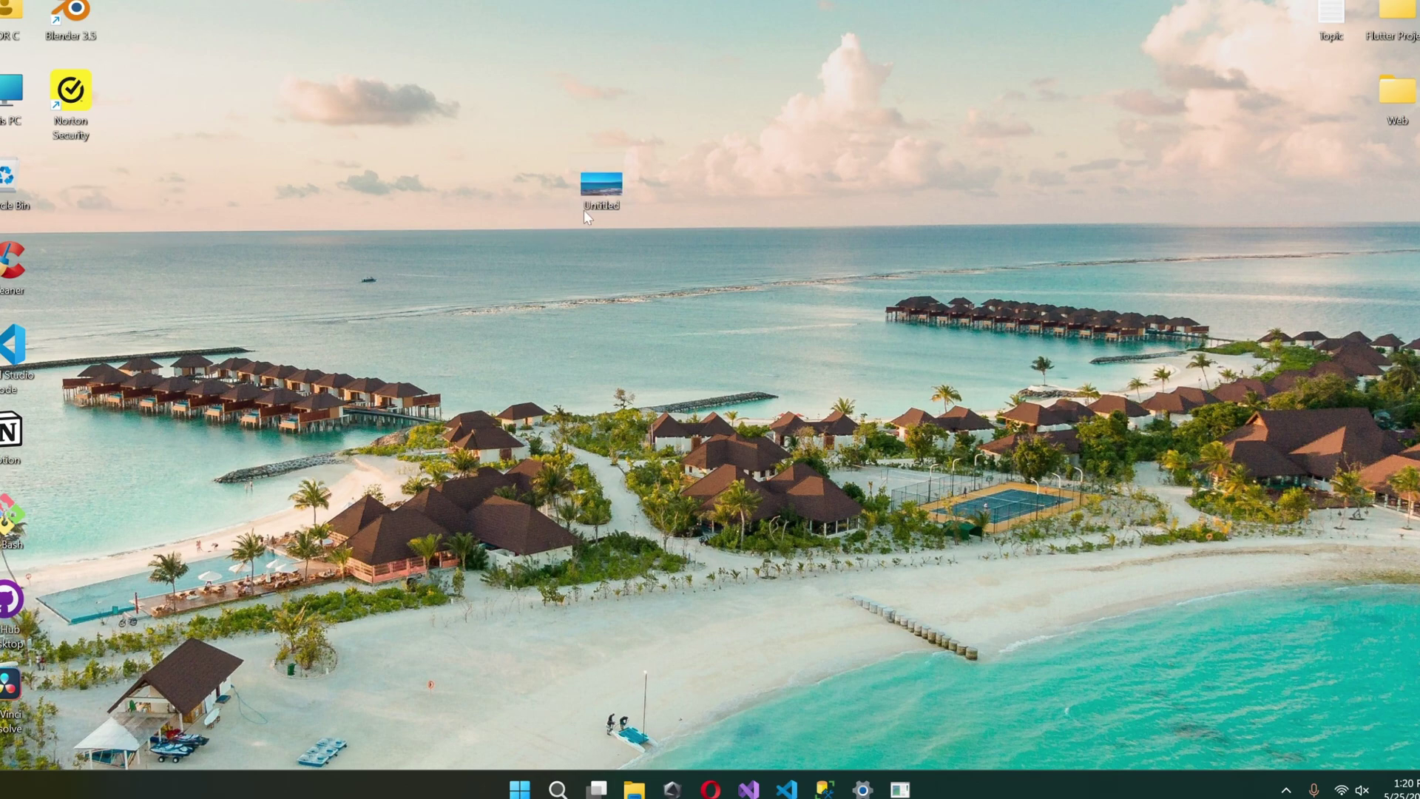
pyautogui.doubleClick(590, 191)
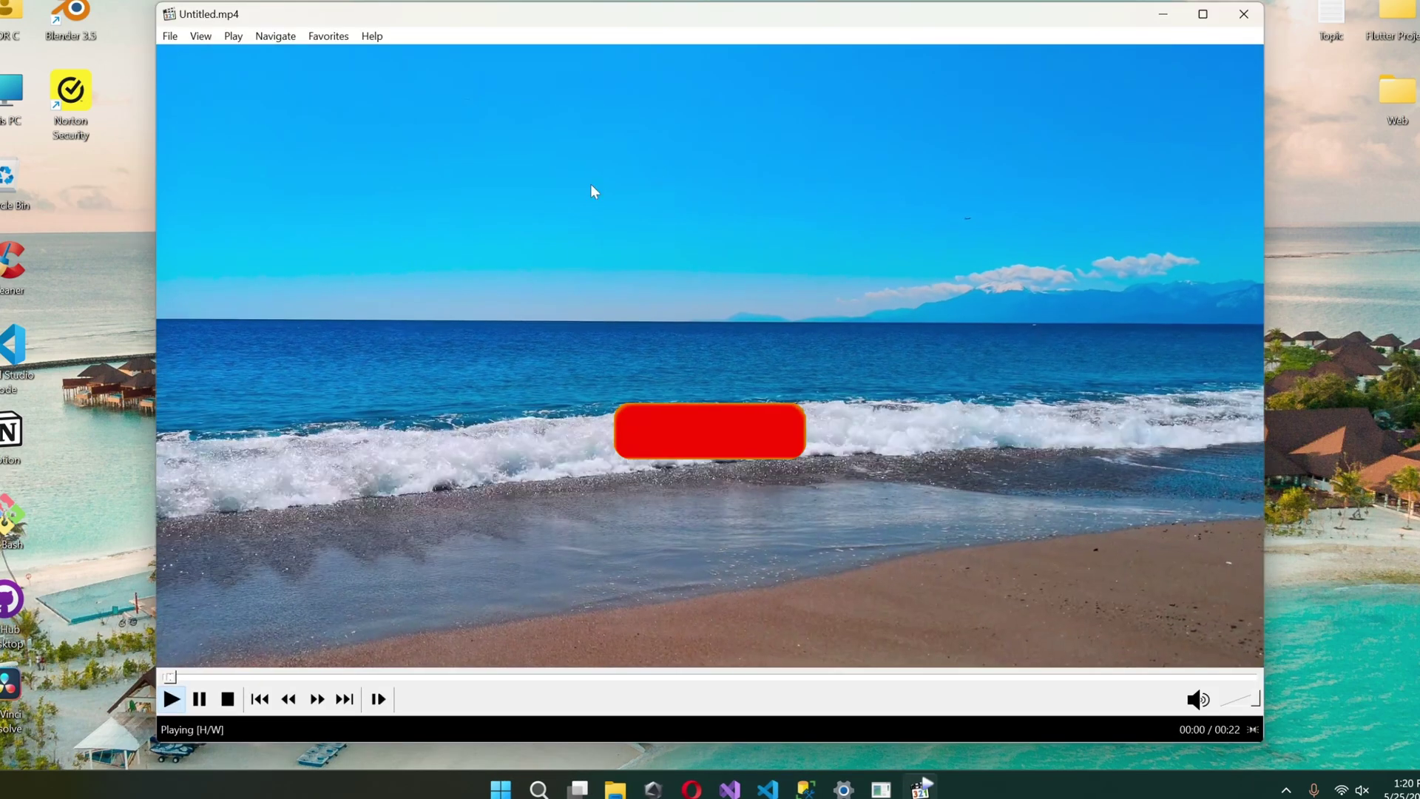
pyautogui.click(1240, 14)
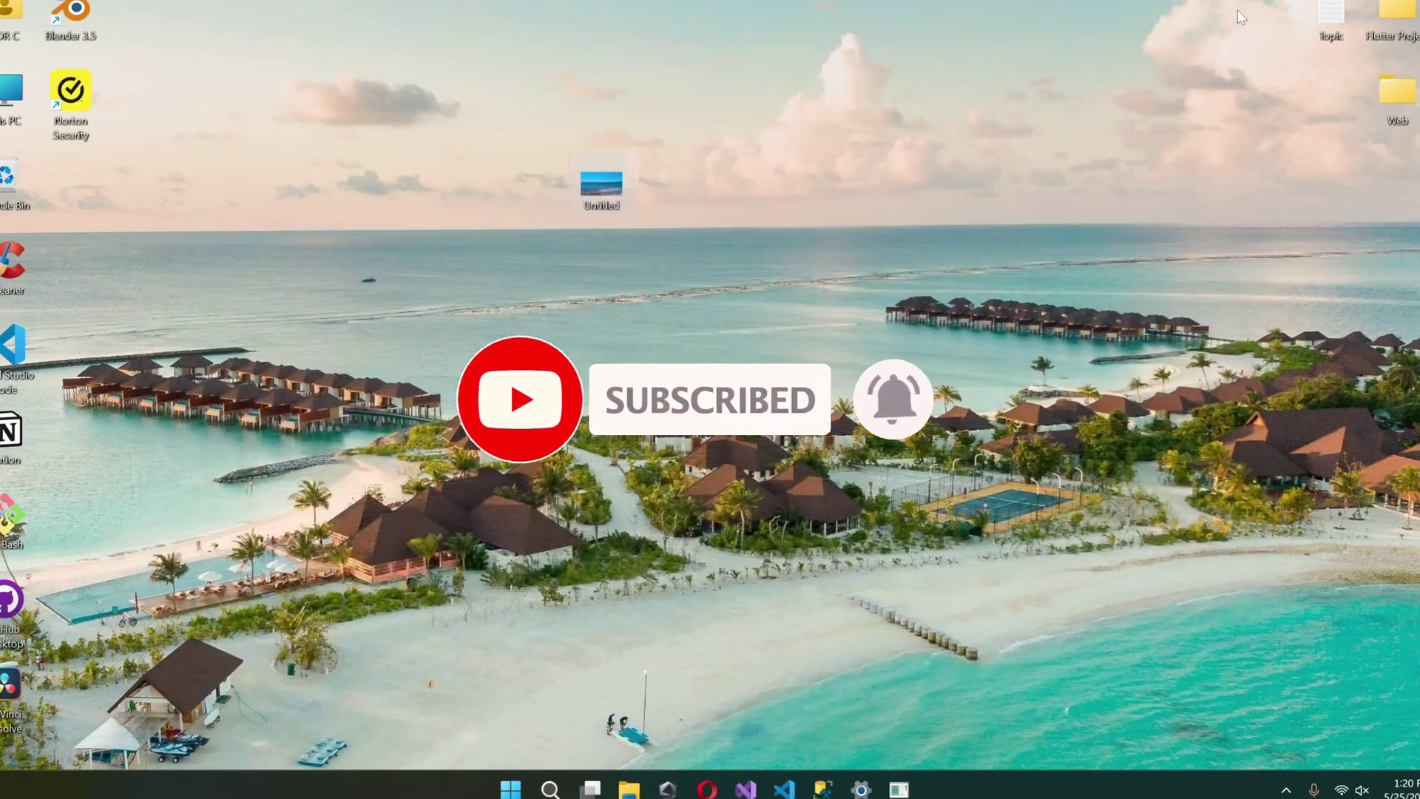